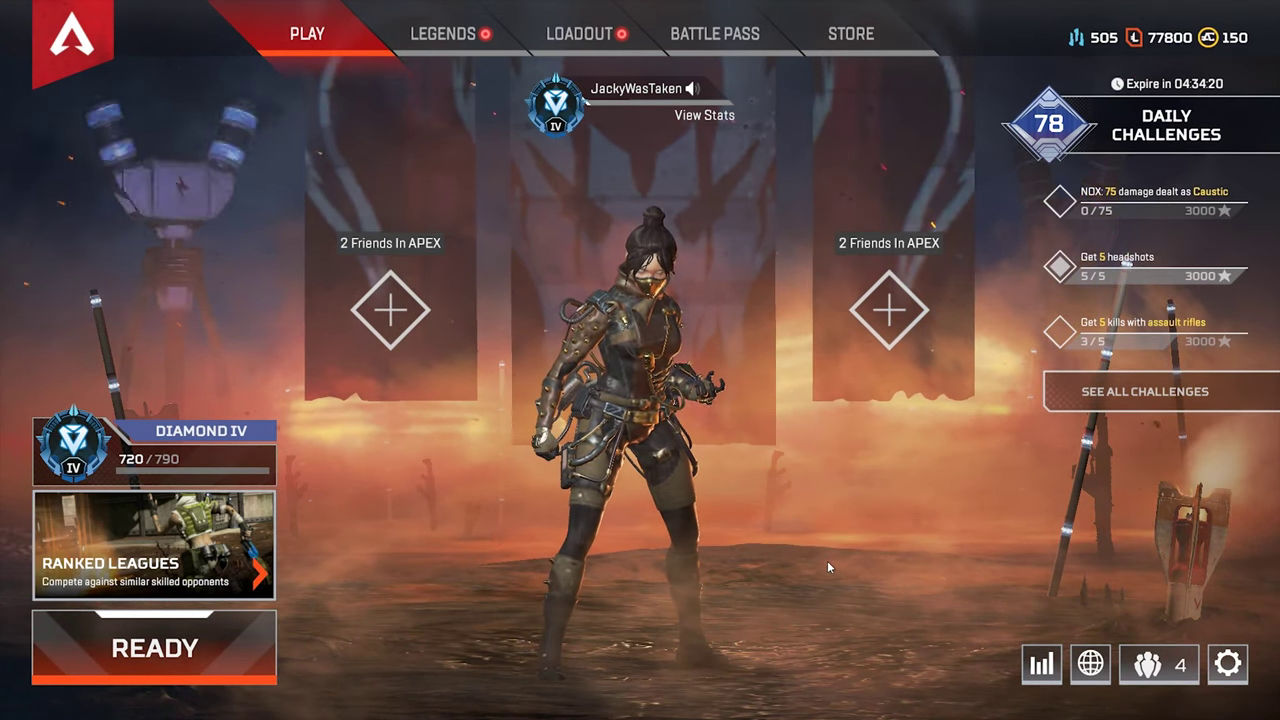
Press Esc in the Apex Legends lobby to bring up the game menu
{"action": "key", "text": "Escape"}
Open Settings and scroll through the Video advanced options, confirming they are low or disabled
{"action": "left_click", "coordinate": [586, 370]}
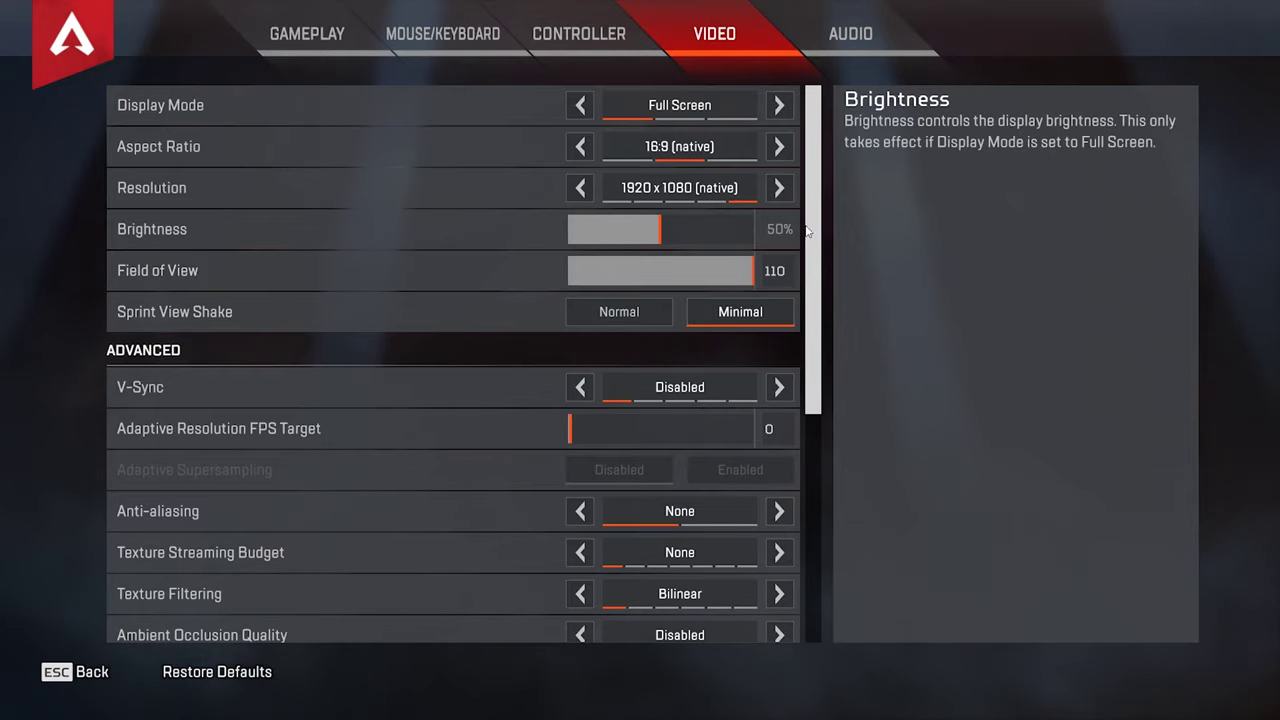
{"action": "scroll", "coordinate": [740, 240], "scroll_direction": "down", "scroll_amount": 4}
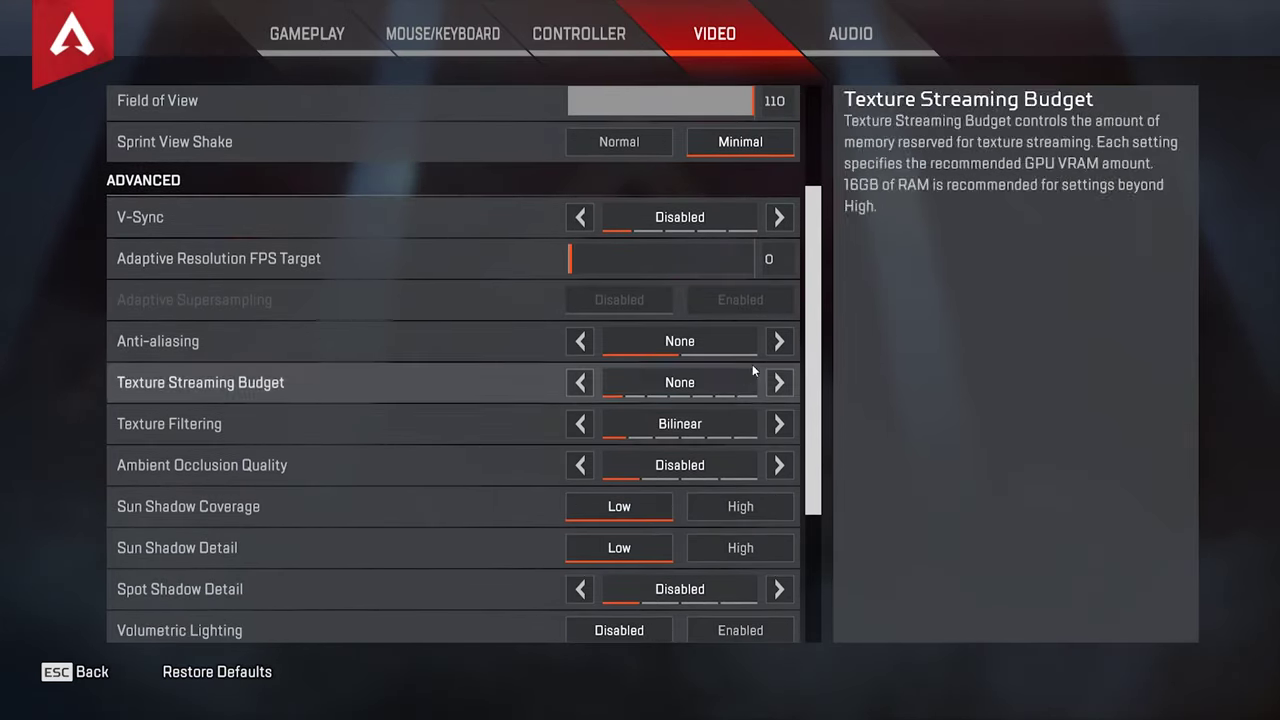
{"action": "scroll", "coordinate": [812, 296], "scroll_direction": "down", "scroll_amount": 3}
{"action": "left_click_drag", "start_coordinate": [811, 296], "coordinate": [843, 363]}
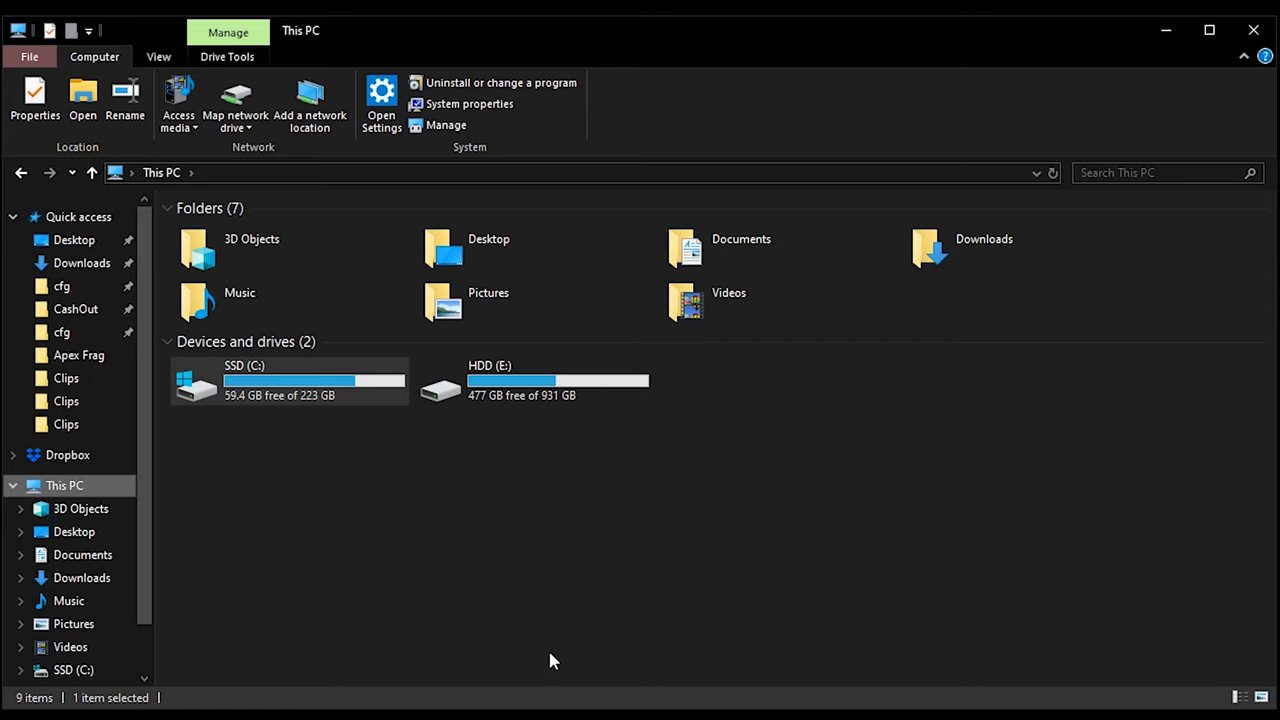
Go to C:\Users\<user>\Saved Games\Respawn\Apex\local and select videoconfig.txt
{"action": "double_click", "coordinate": [232, 388]}
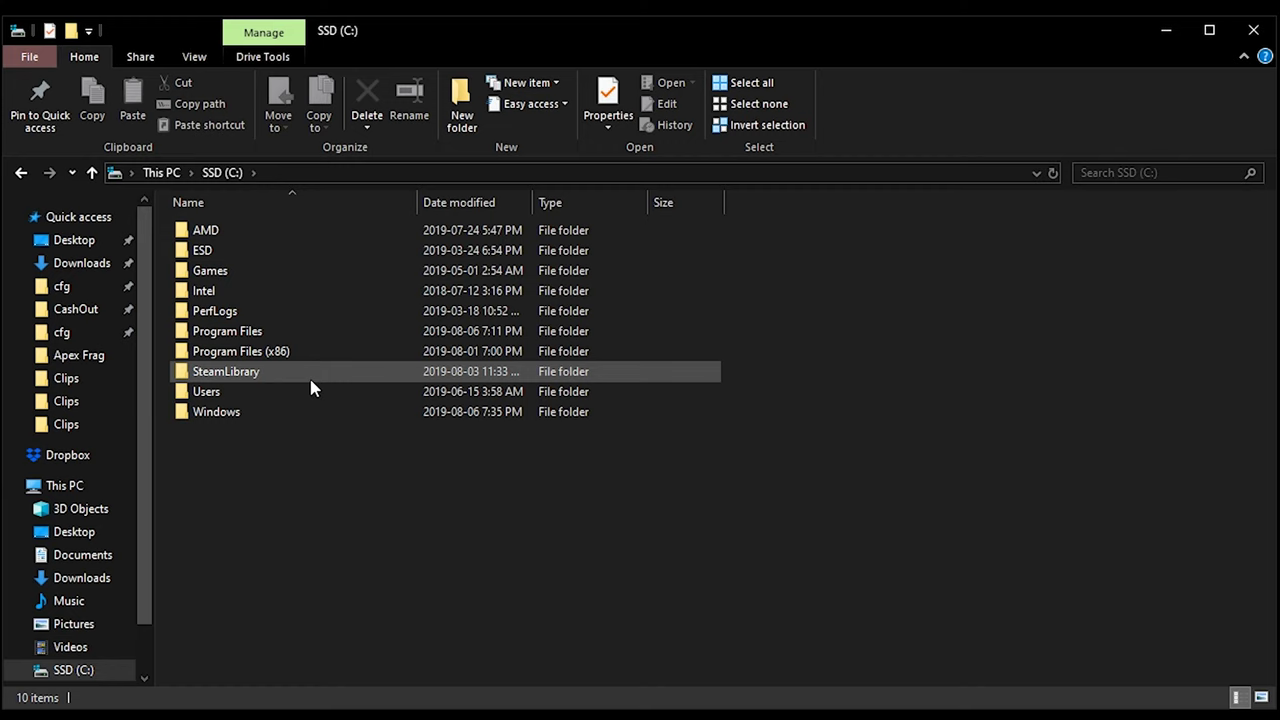
{"action": "double_click", "coordinate": [284, 393]}
{"action": "double_click", "coordinate": [234, 232]}
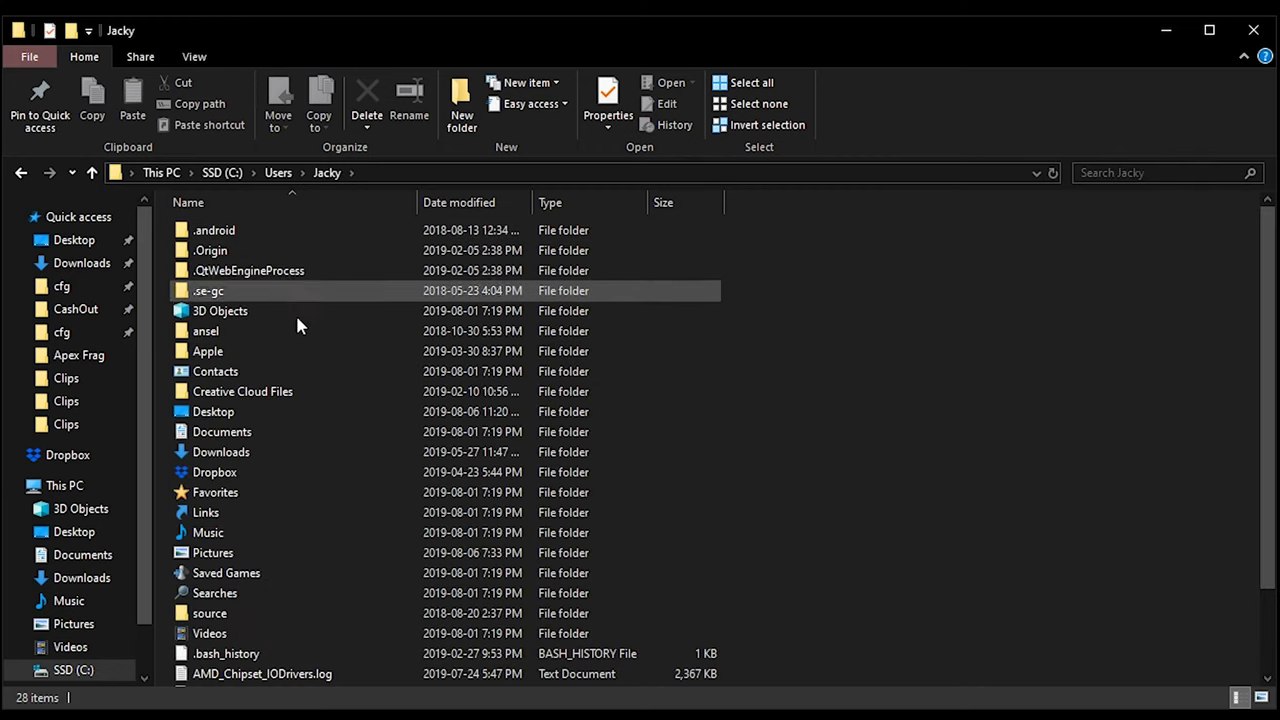
{"action": "double_click", "coordinate": [293, 580]}
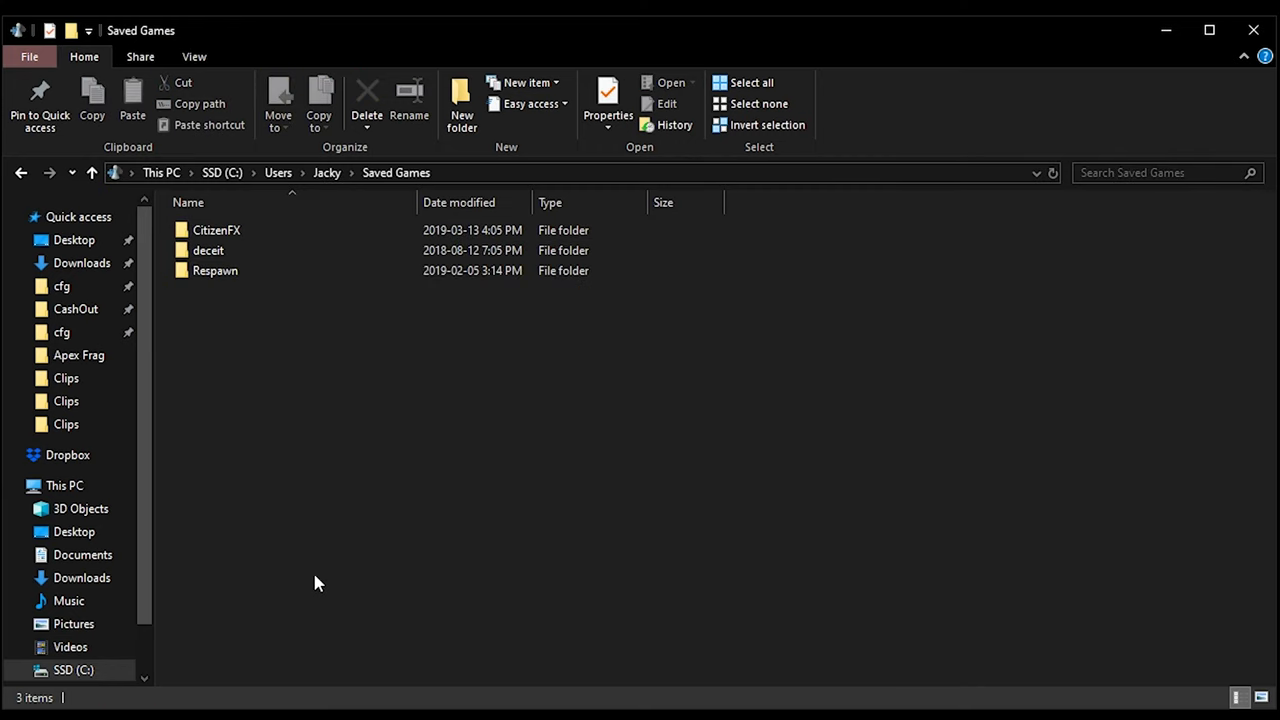
{"action": "double_click", "coordinate": [238, 271]}
{"action": "double_click", "coordinate": [220, 230]}
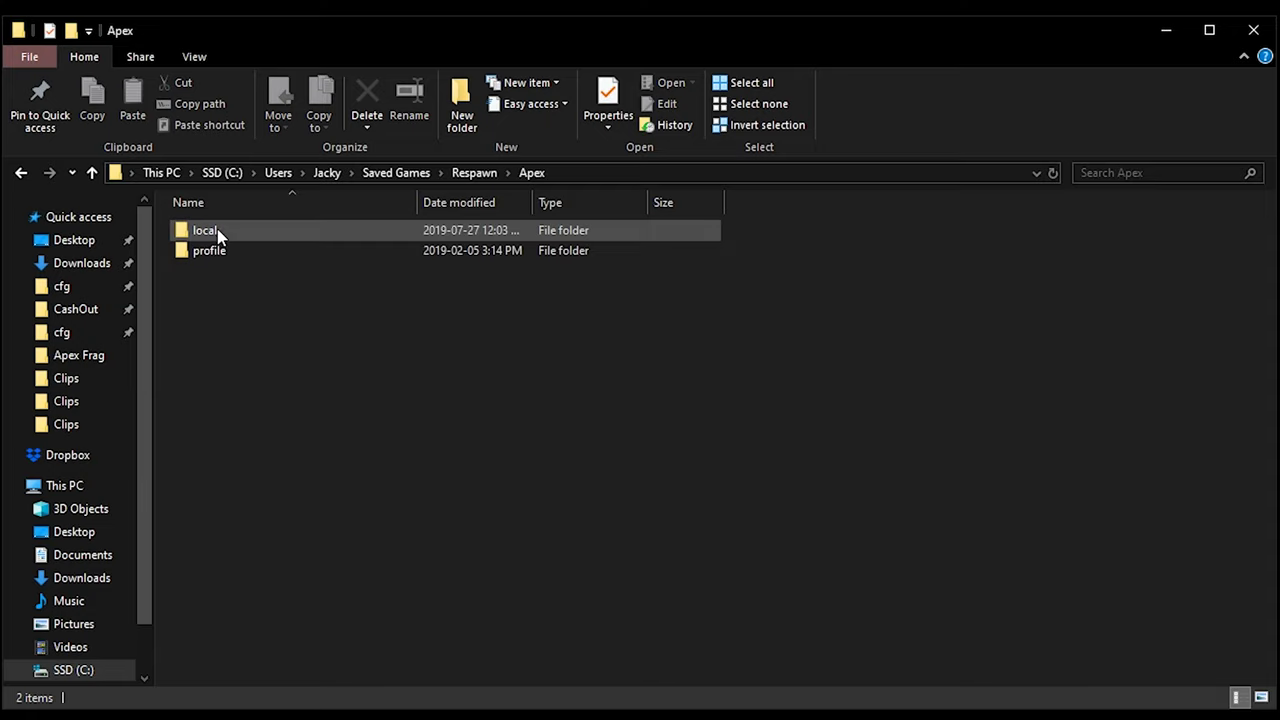
{"action": "double_click", "coordinate": [222, 230]}
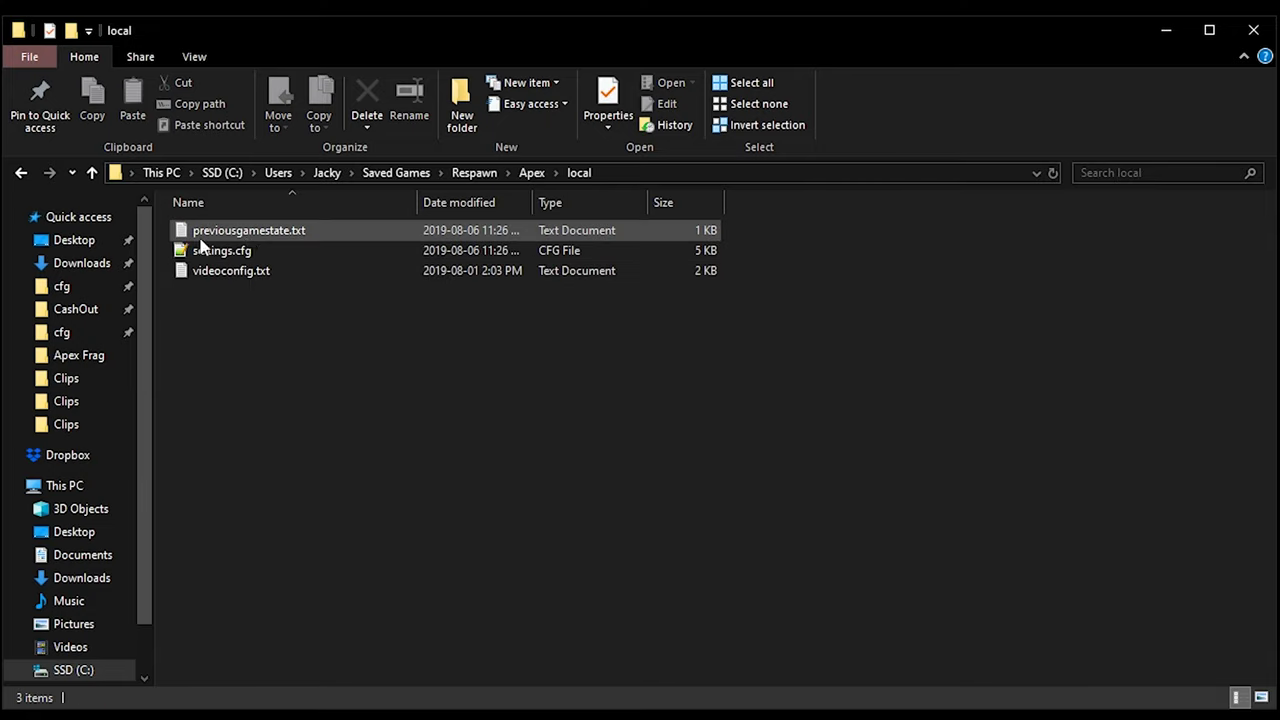
{"action": "left_click", "coordinate": [264, 277]}
Open videoconfig.txt with Edit with Notepad++ and enlarge the editor window
{"action": "right_click", "coordinate": [322, 284]}
{"action": "left_click", "coordinate": [400, 243]}
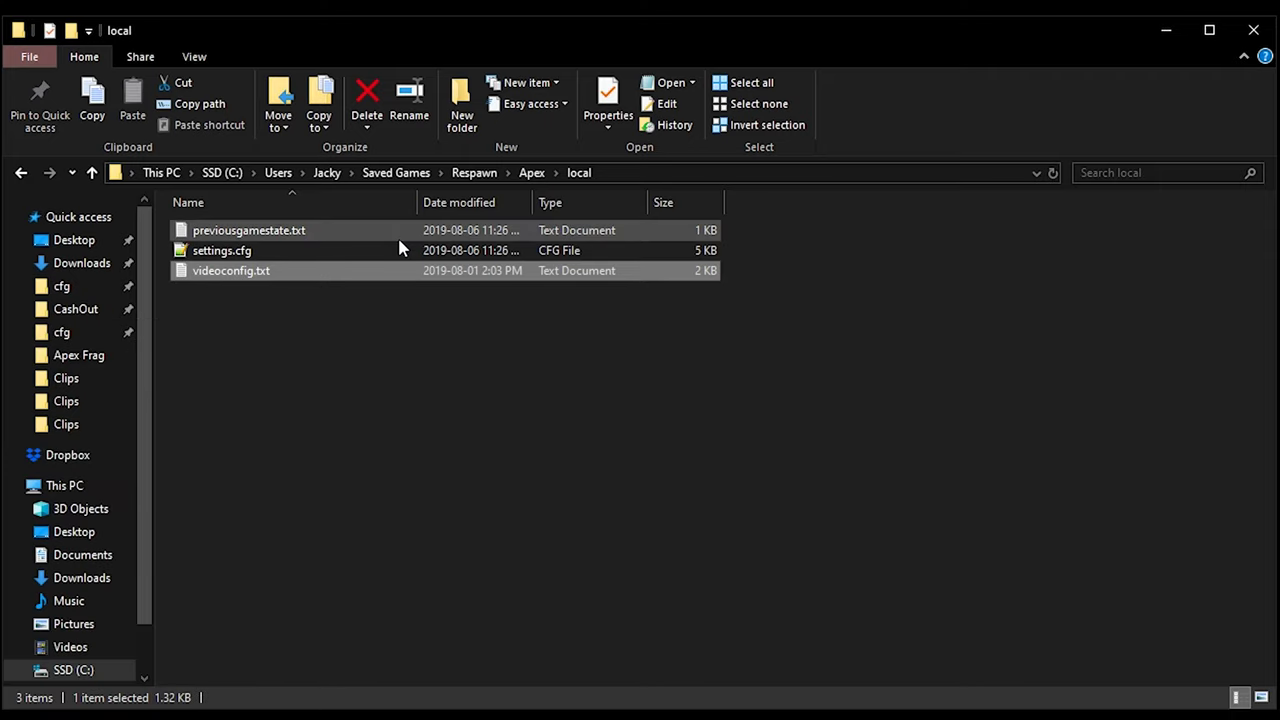
{"action": "right_click", "coordinate": [332, 272]}
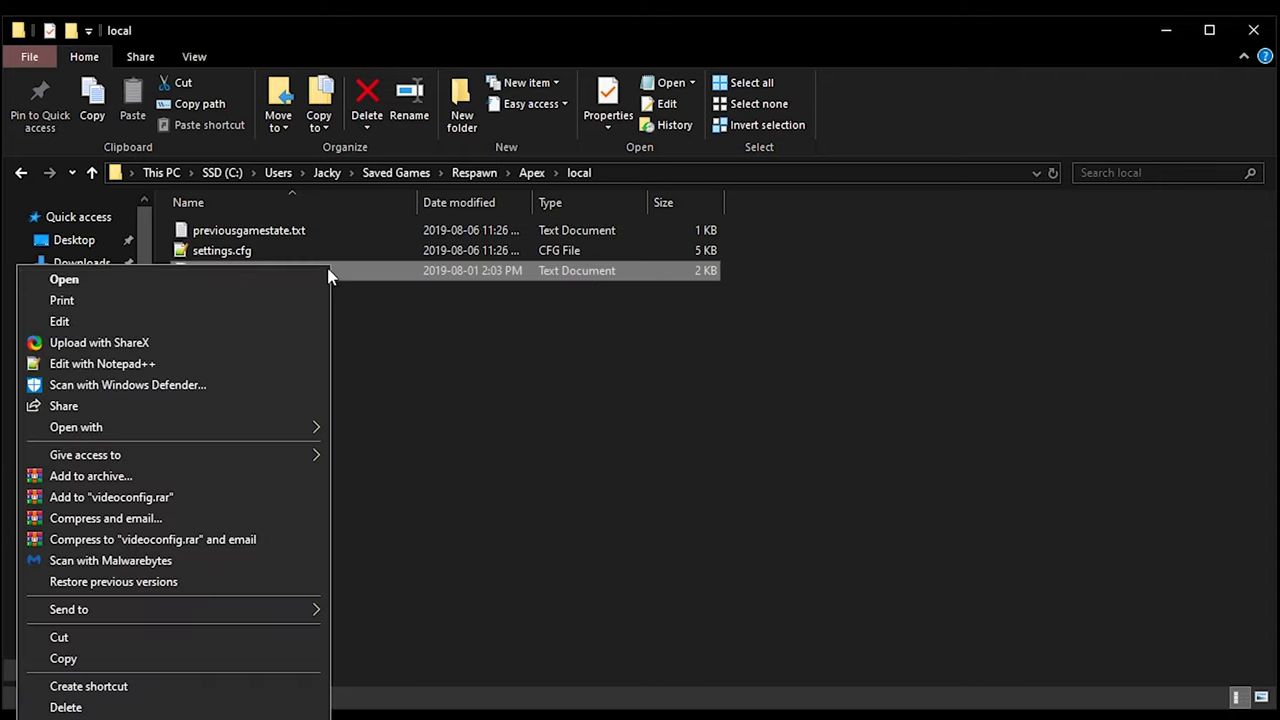
{"action": "left_click", "coordinate": [190, 364]}
{"action": "left_click_drag", "start_coordinate": [680, 88], "coordinate": [400, 25]}
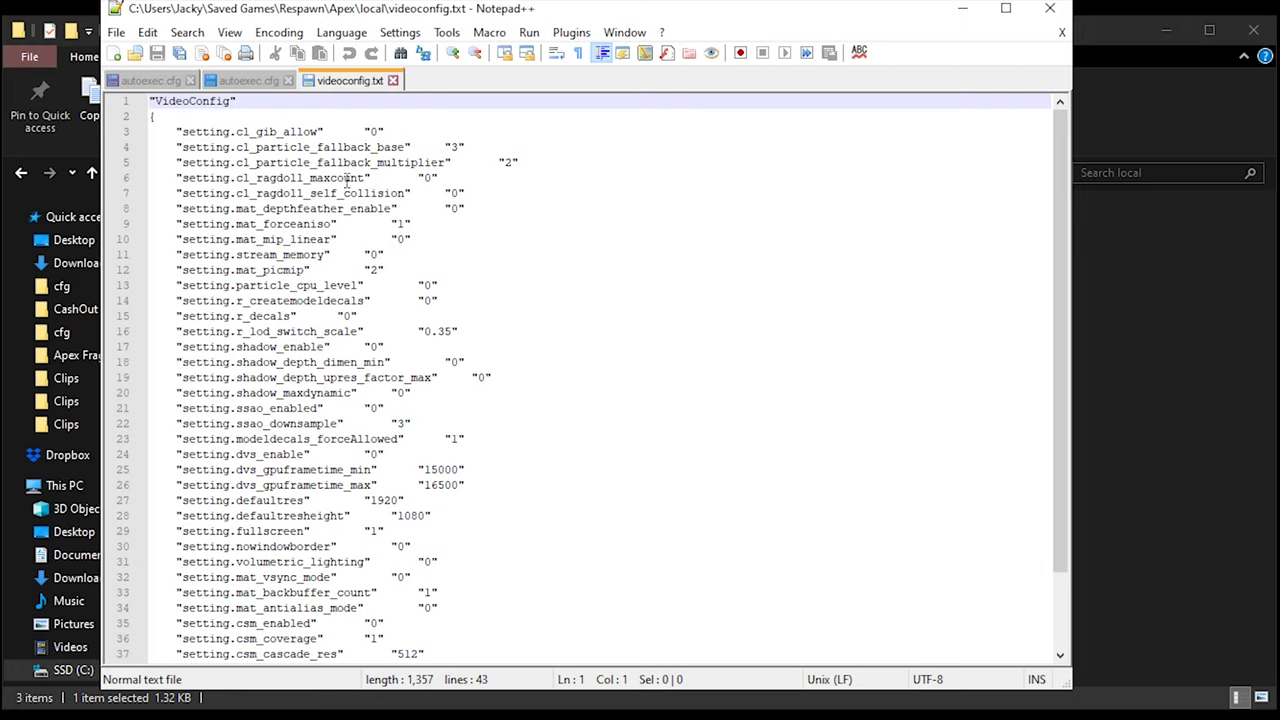
{"action": "left_click", "coordinate": [279, 193]}
{"action": "double_click", "coordinate": [455, 193]}
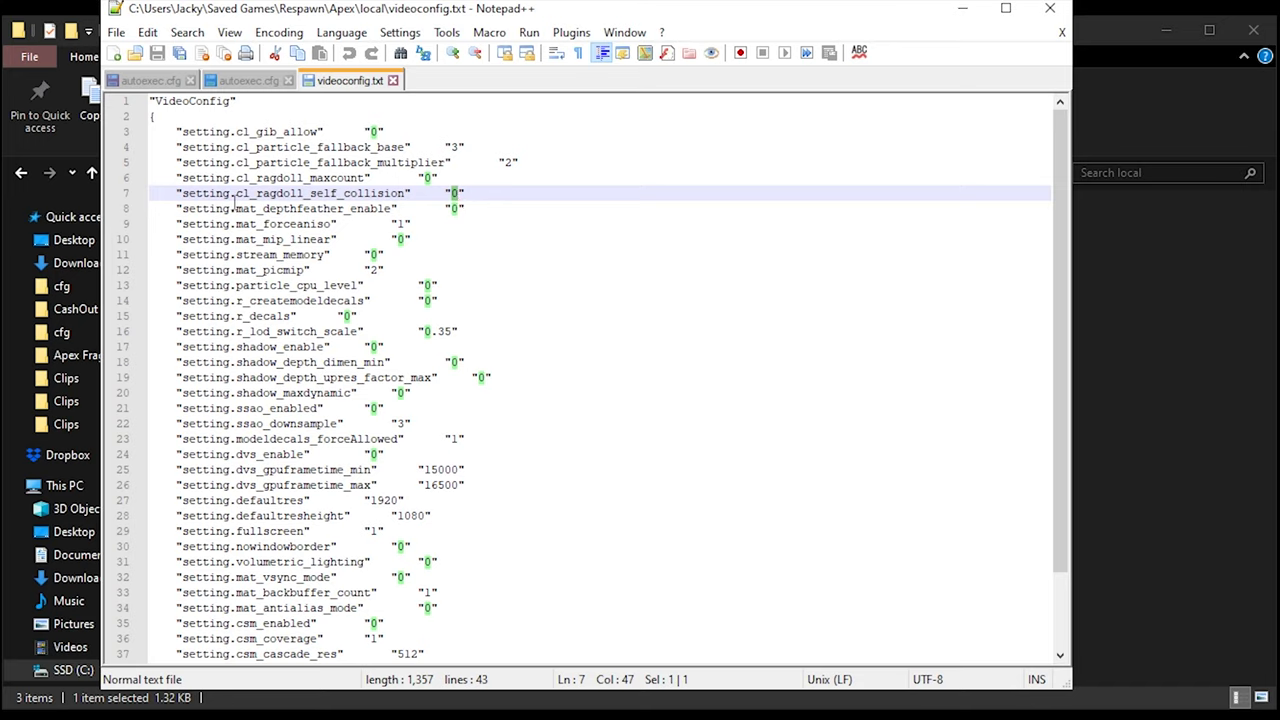
{"action": "left_click_drag", "start_coordinate": [238, 208], "coordinate": [396, 208]}
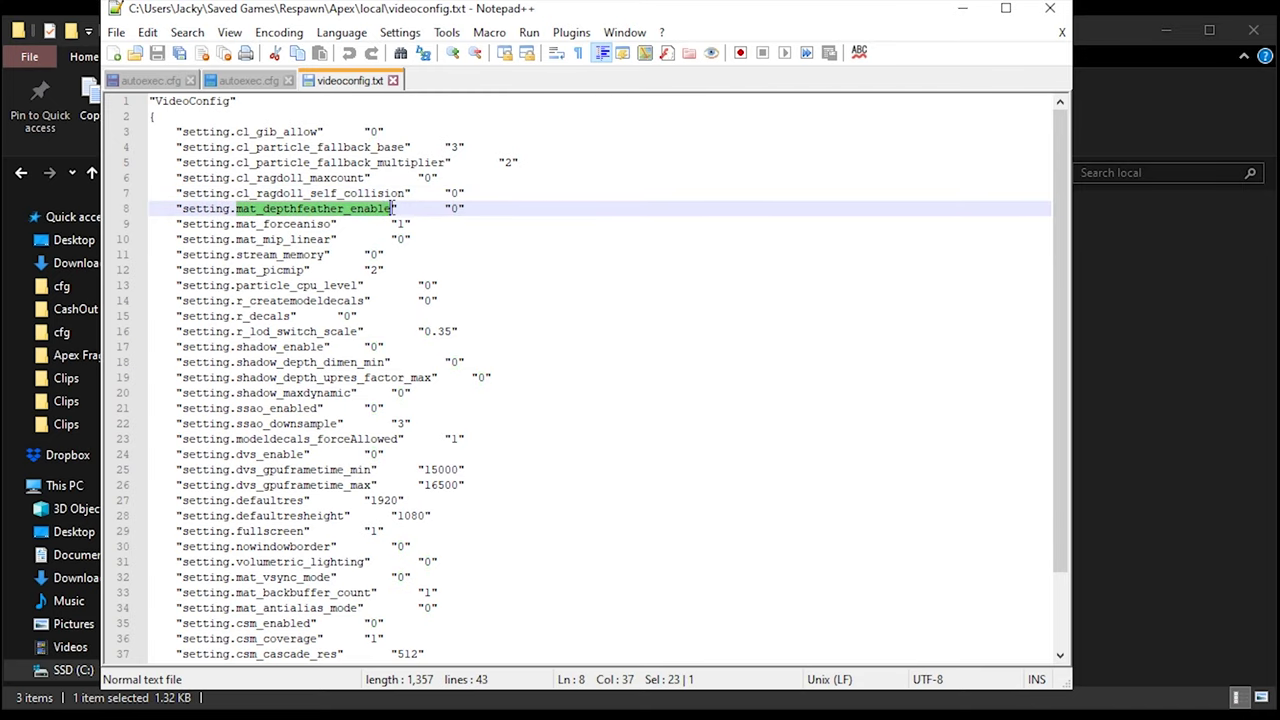
{"action": "double_click", "coordinate": [454, 208]}
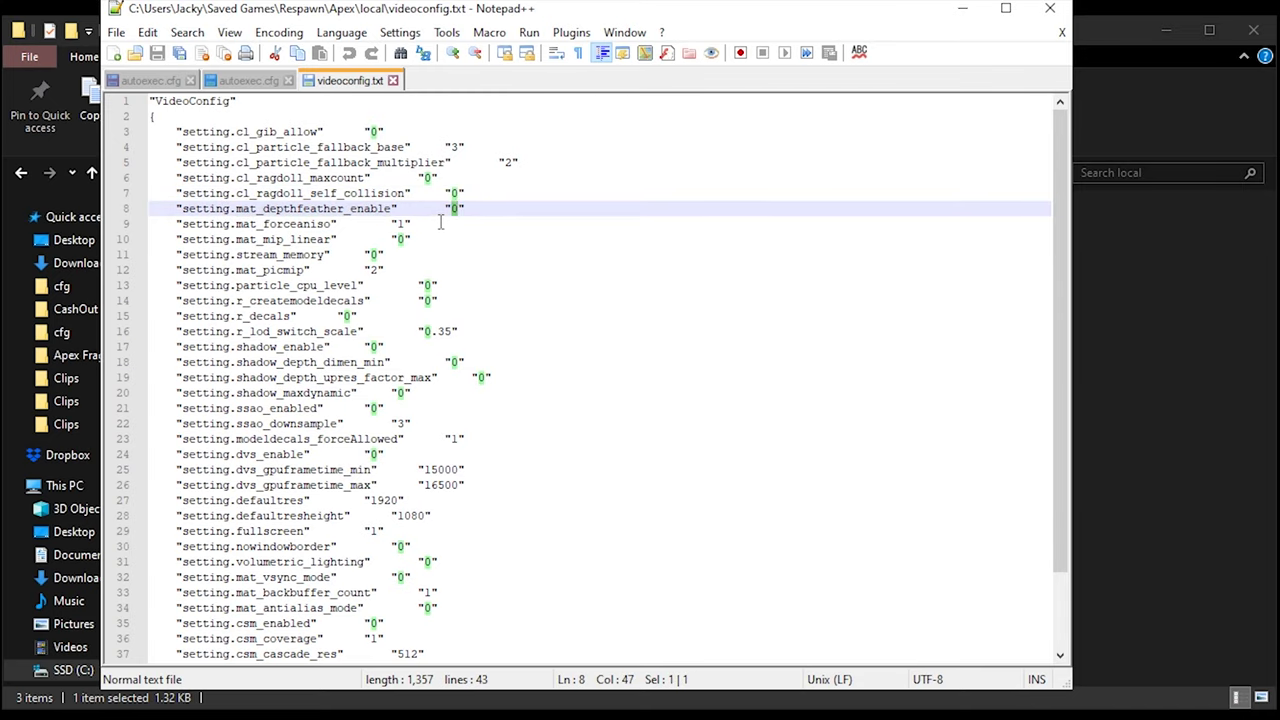
{"action": "left_click", "coordinate": [343, 316]}
{"action": "scroll", "coordinate": [343, 316], "scroll_direction": "down", "scroll_amount": 1}
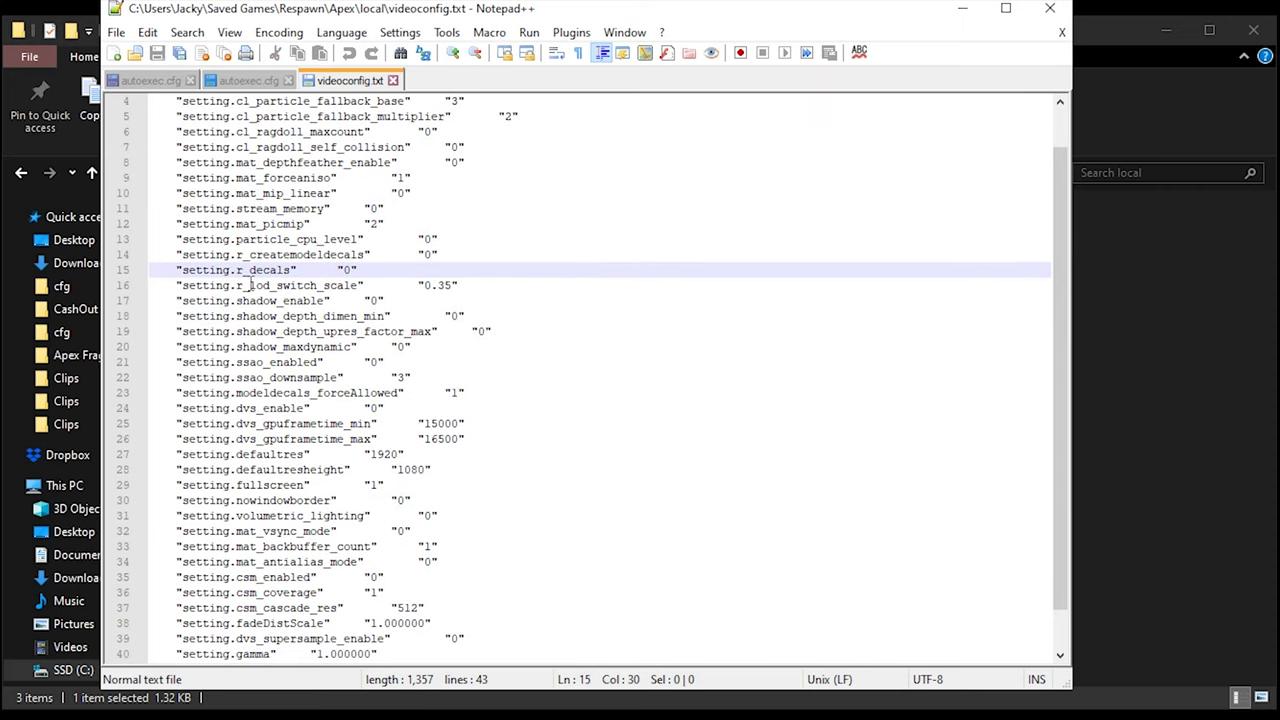
{"action": "left_click_drag", "start_coordinate": [238, 285], "coordinate": [369, 284]}
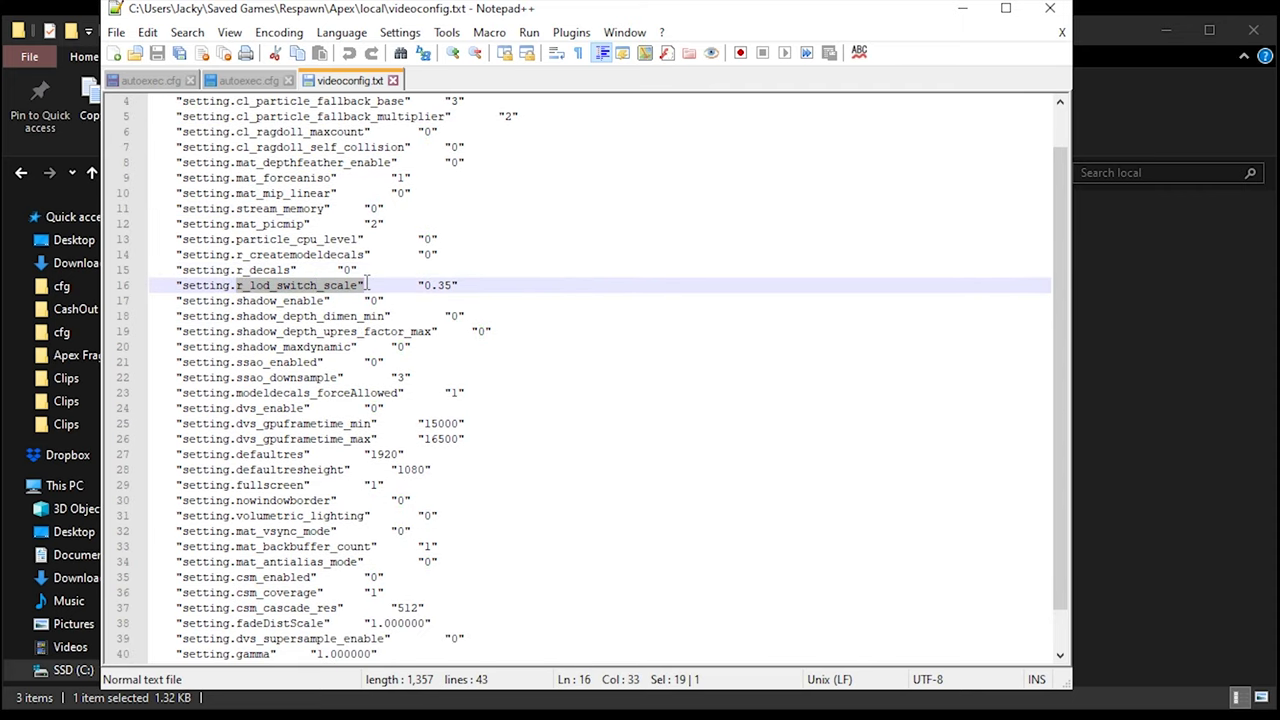
{"action": "left_click_drag", "start_coordinate": [460, 285], "coordinate": [418, 282]}
{"action": "left_click", "coordinate": [447, 285]}
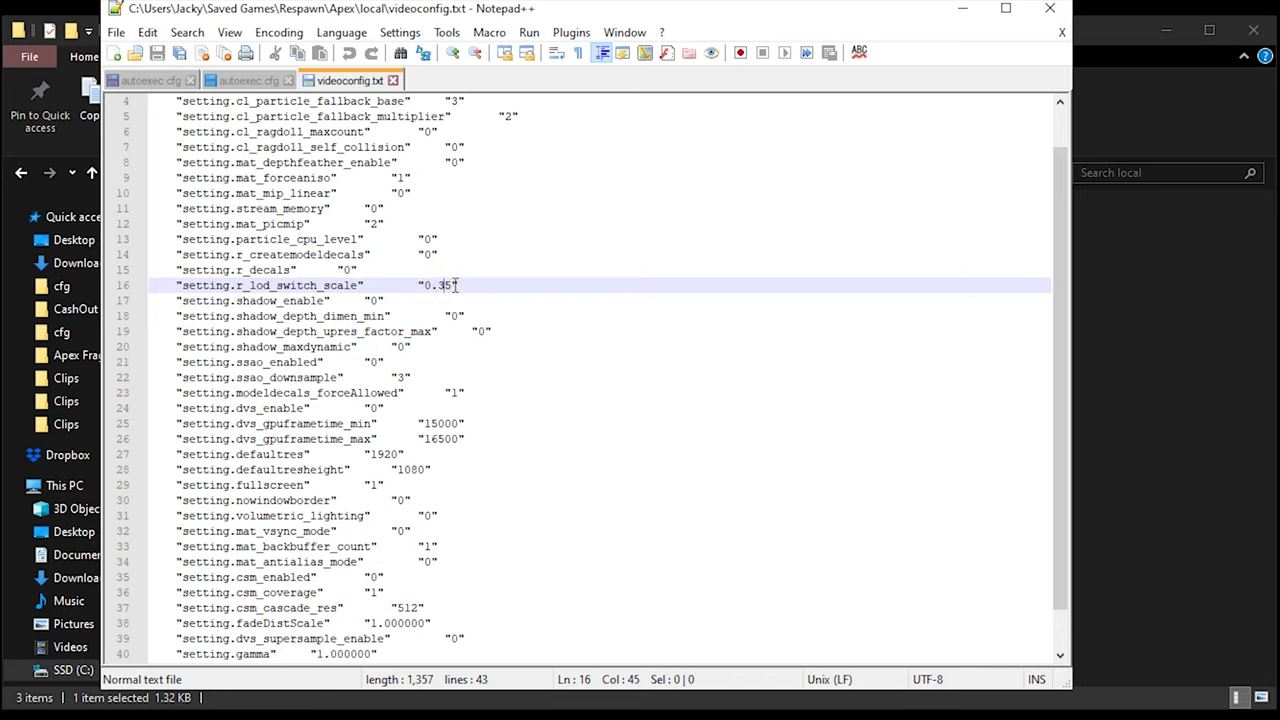
{"action": "left_click_drag", "start_coordinate": [468, 285], "coordinate": [420, 285]}
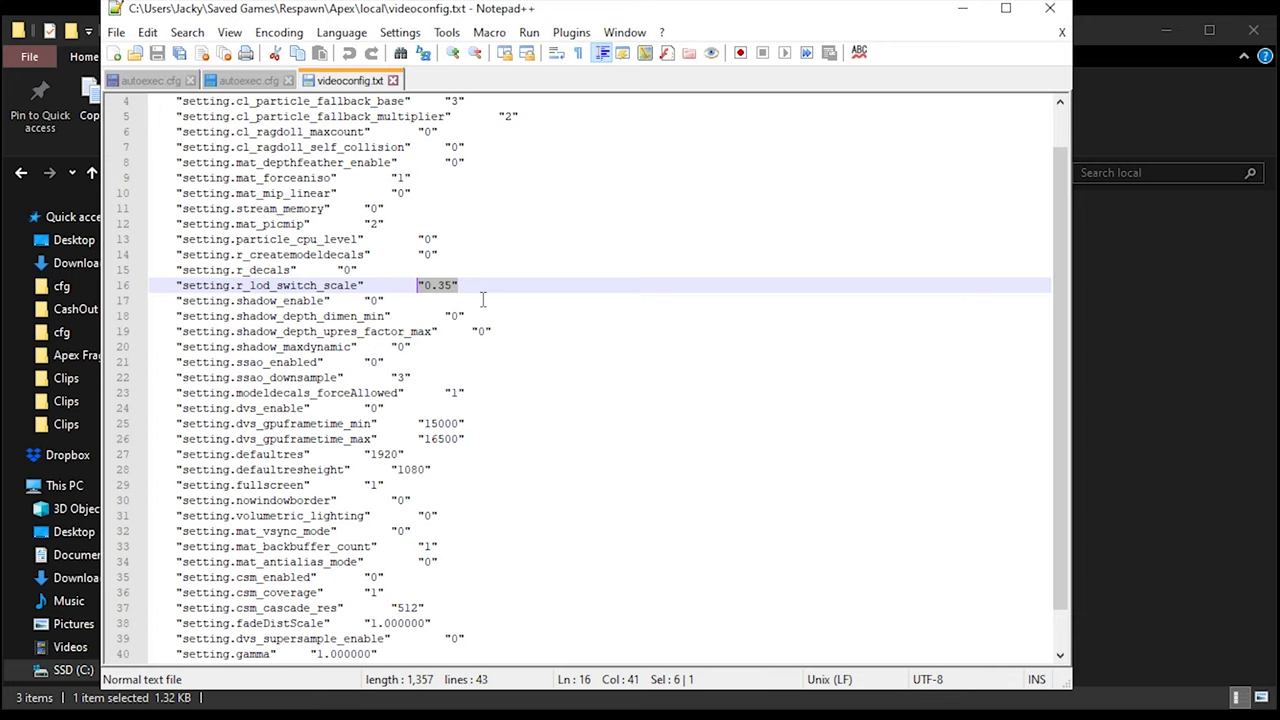
{"action": "left_click", "coordinate": [452, 270]}
{"action": "left_click", "coordinate": [468, 288]}
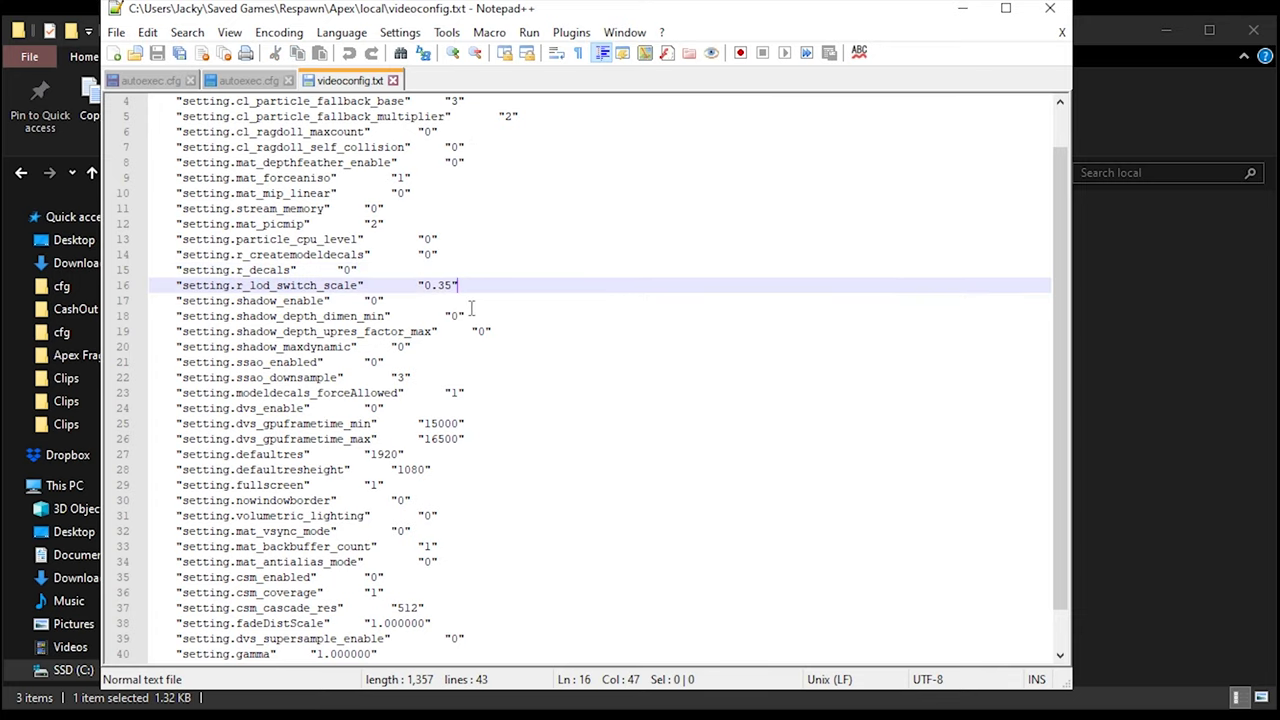
{"action": "left_click_drag", "start_coordinate": [452, 285], "coordinate": [423, 286]}
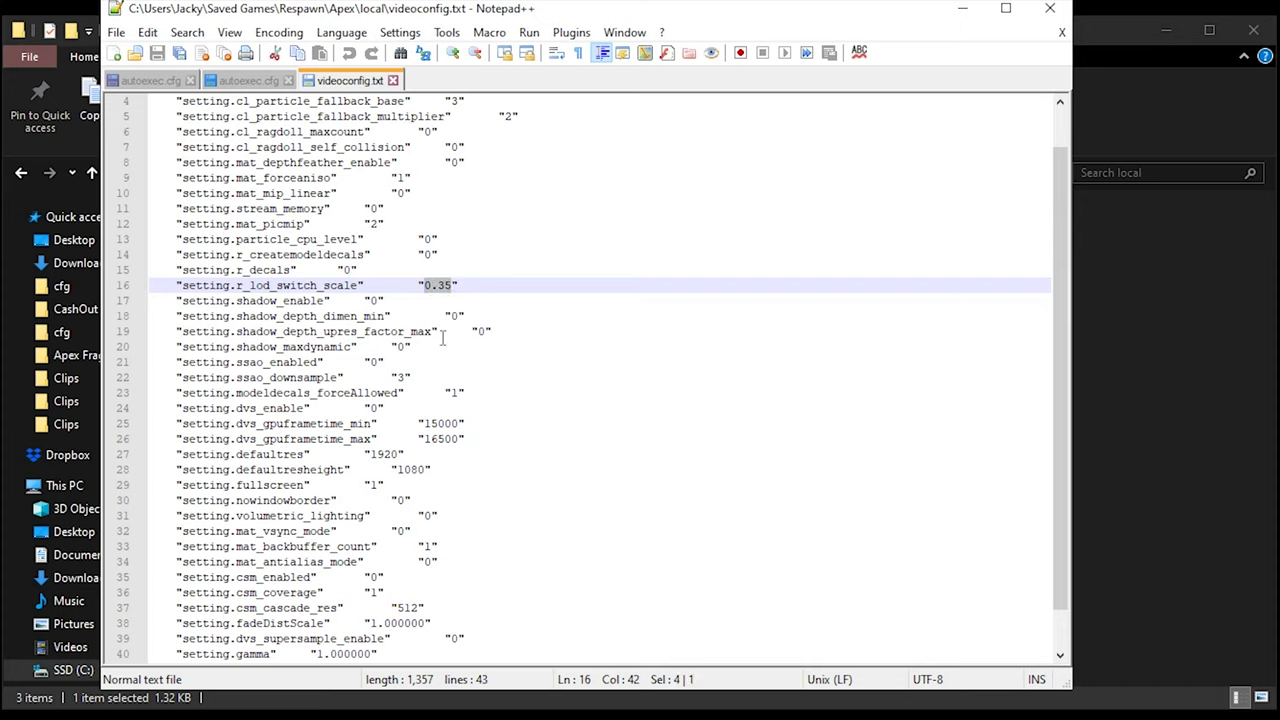
{"action": "left_click", "coordinate": [450, 286]}
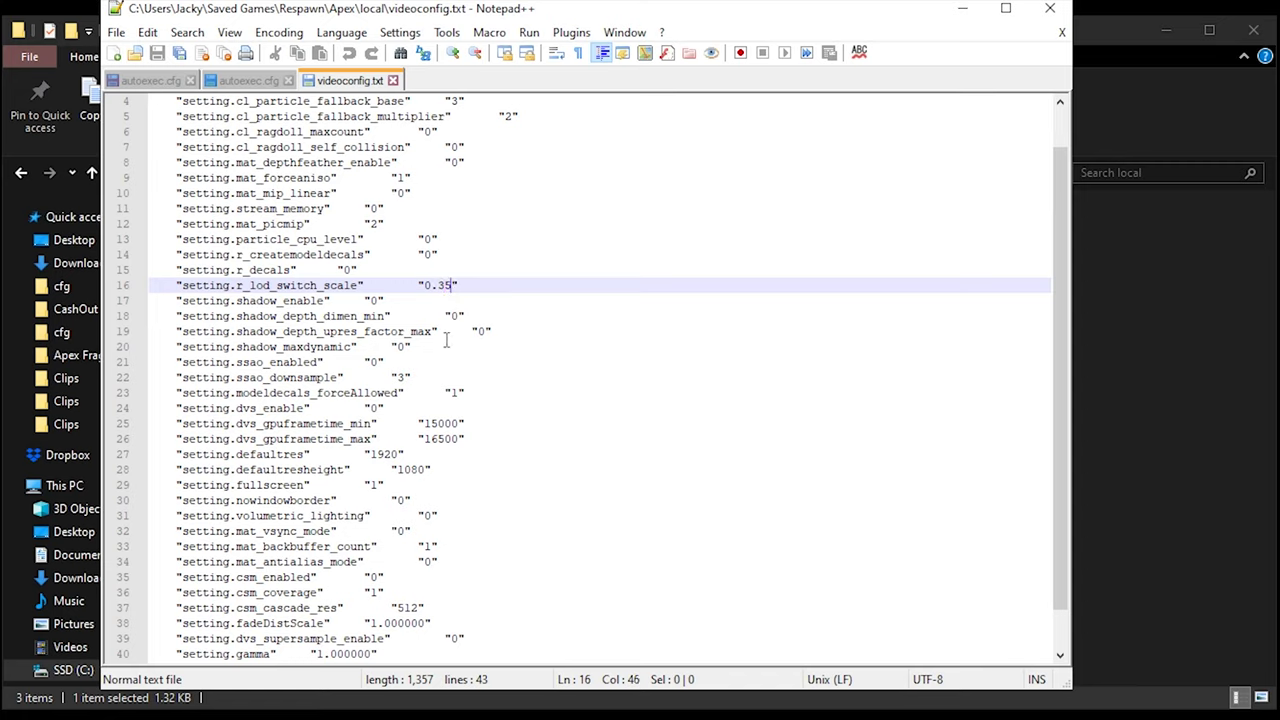
{"action": "left_click", "coordinate": [313, 300]}
{"action": "scroll", "coordinate": [342, 300], "scroll_direction": "down", "scroll_amount": 1}
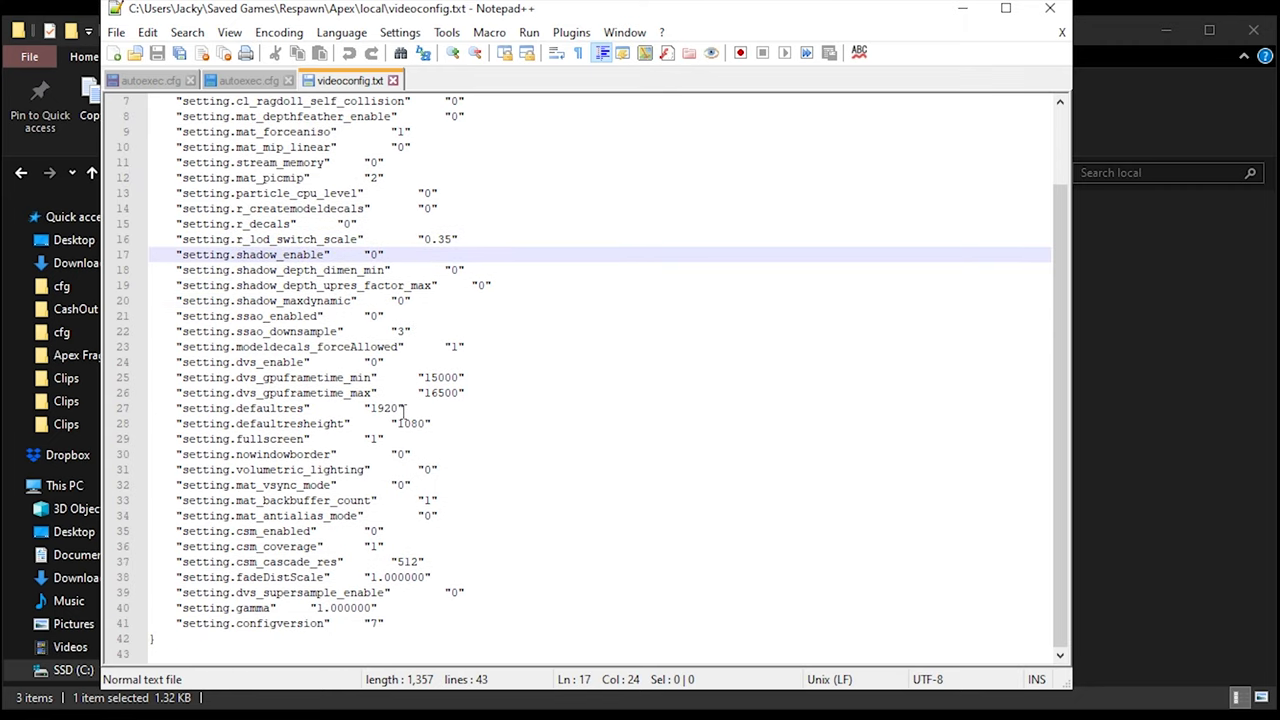
Check that csm_enabled is 0 on line 35 of videoconfig.txt, then close Notepad++
{"action": "left_click_drag", "start_coordinate": [242, 531], "coordinate": [317, 531]}
{"action": "left_click_drag", "start_coordinate": [408, 531], "coordinate": [122, 531]}
{"action": "left_click", "coordinate": [237, 531]}
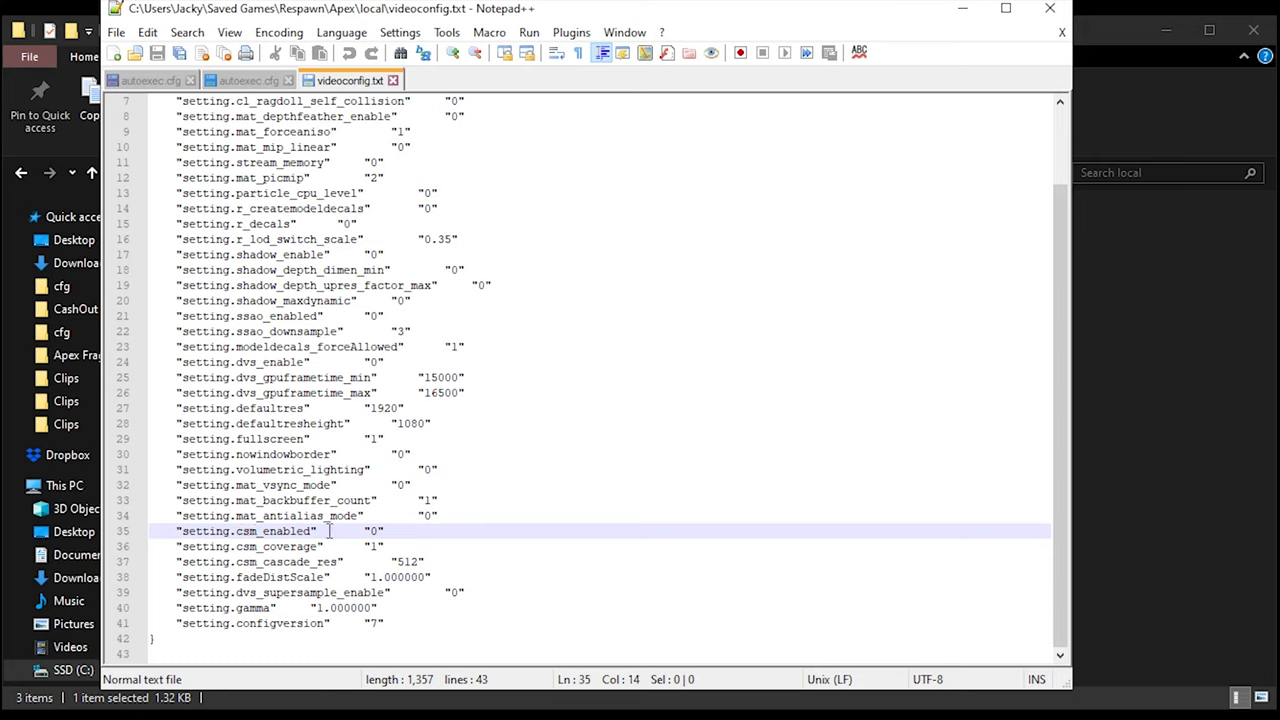
{"action": "left_click", "coordinate": [435, 545]}
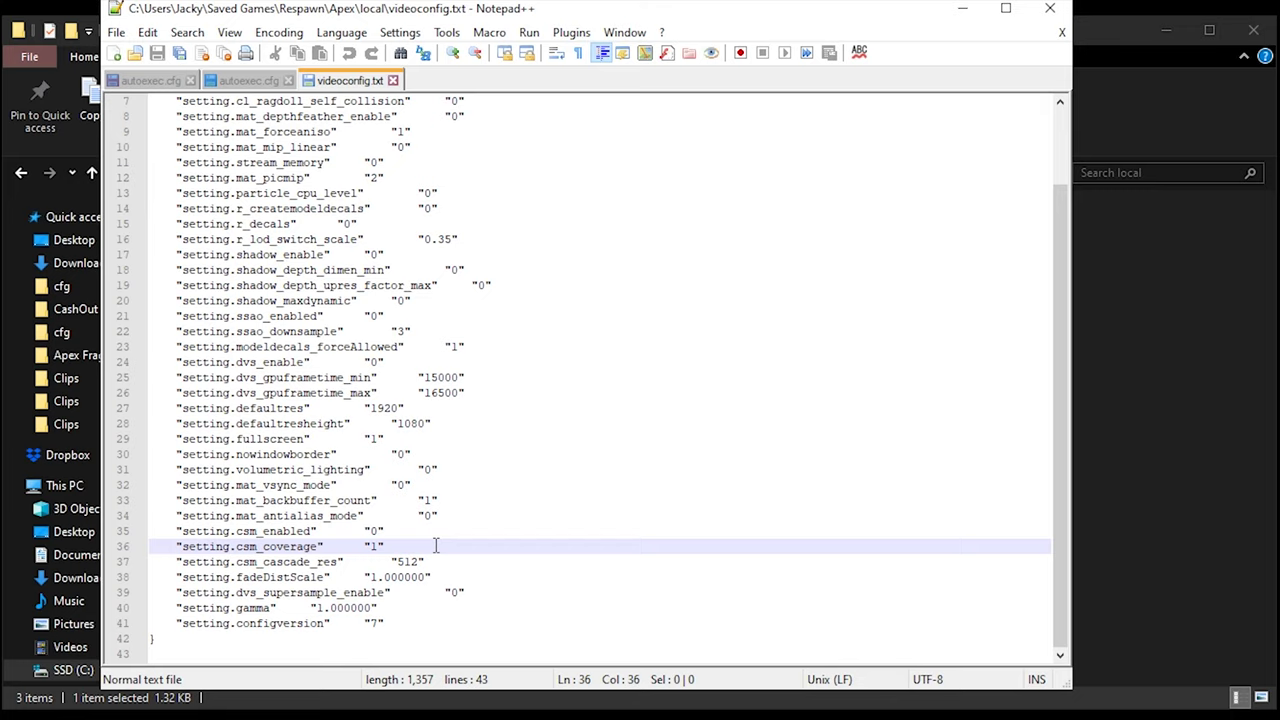
{"action": "double_click", "coordinate": [374, 531]}
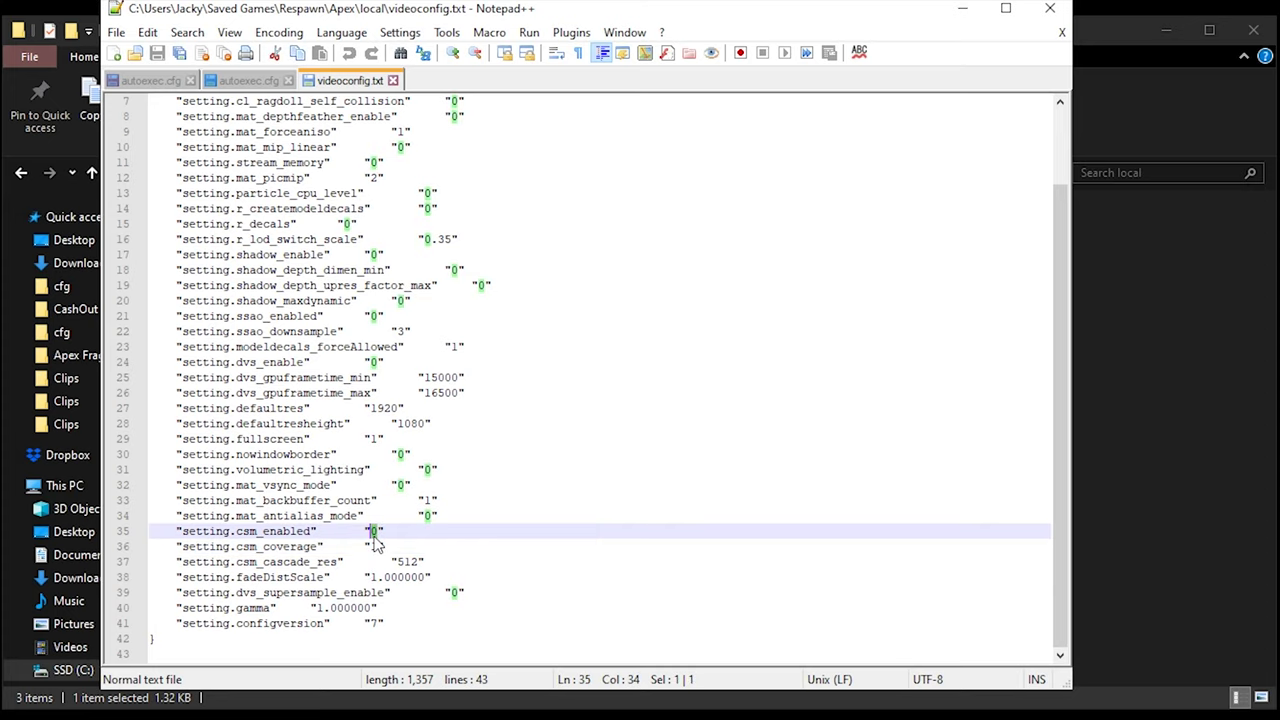
{"action": "left_click", "coordinate": [390, 532]}
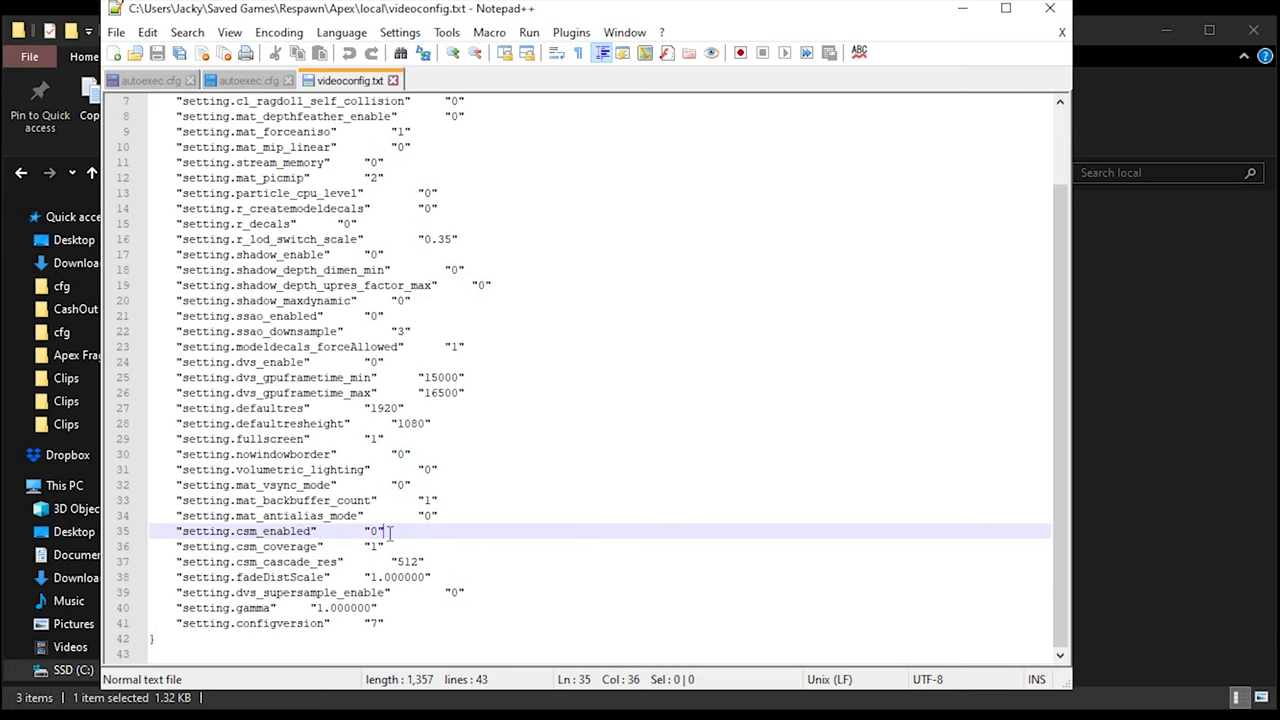
{"action": "scroll", "coordinate": [349, 472], "scroll_direction": "up", "scroll_amount": 2}
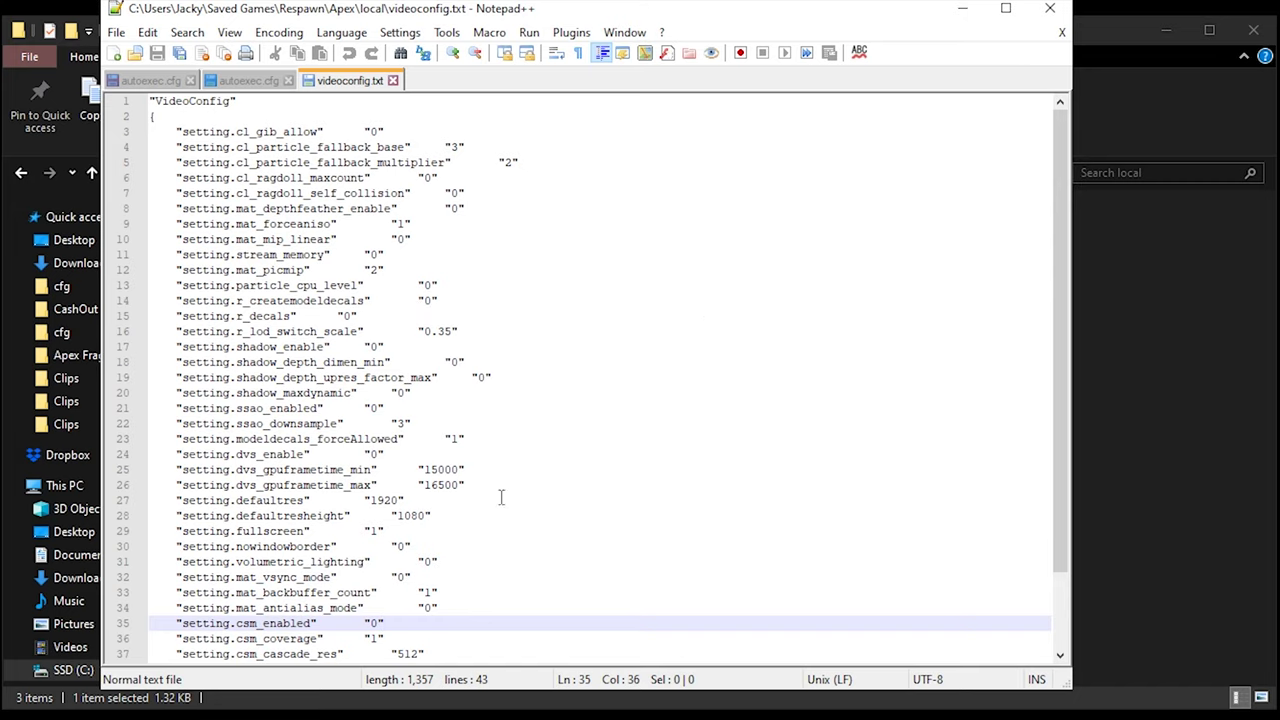
{"action": "left_click", "coordinate": [1050, 8]}
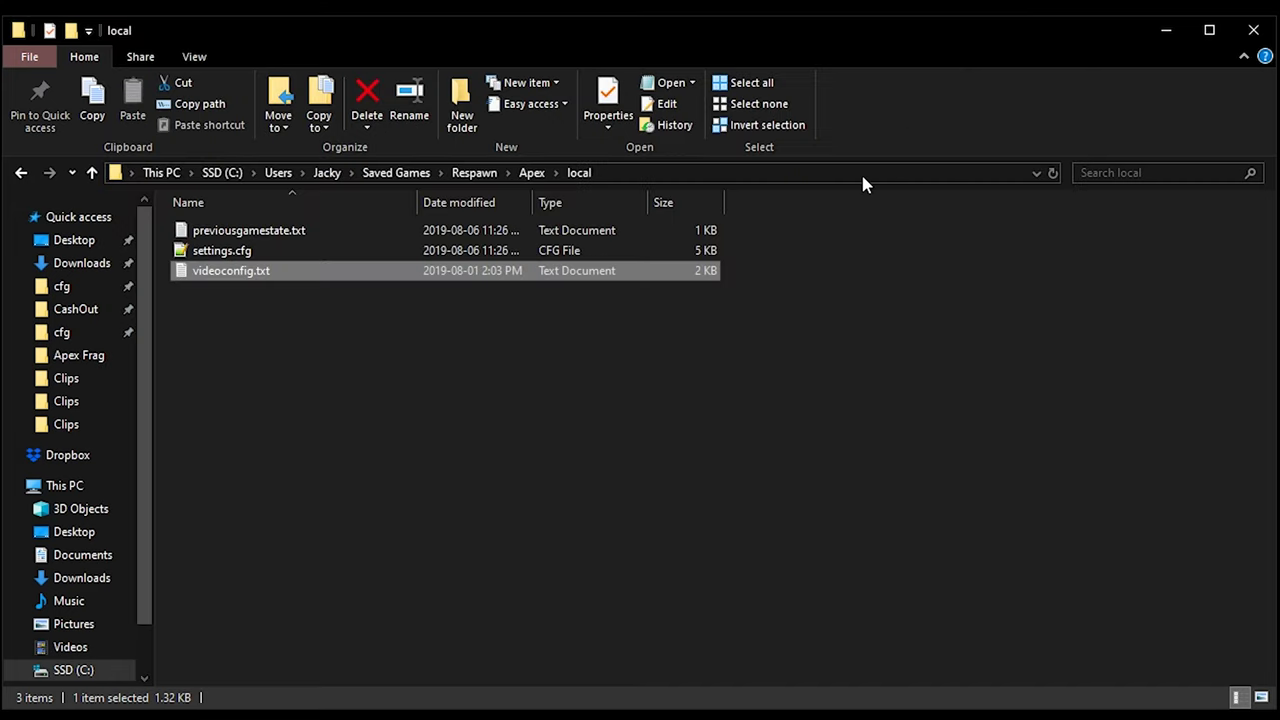
Tick Read-only in videoconfig.txt's Properties and apply it with OK
{"action": "right_click", "coordinate": [313, 282]}
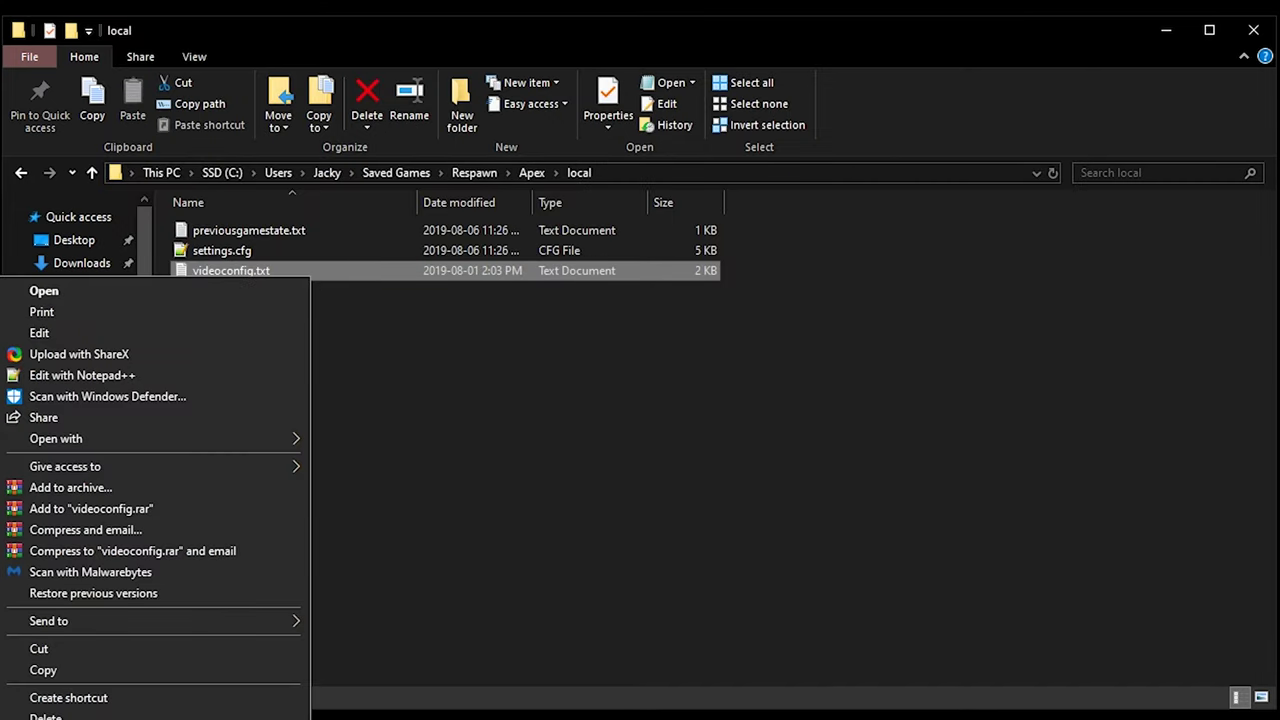
{"action": "key", "text": "r"}
{"action": "left_click_drag", "start_coordinate": [437, 290], "coordinate": [439, 243]}
{"action": "left_click", "coordinate": [428, 592]}
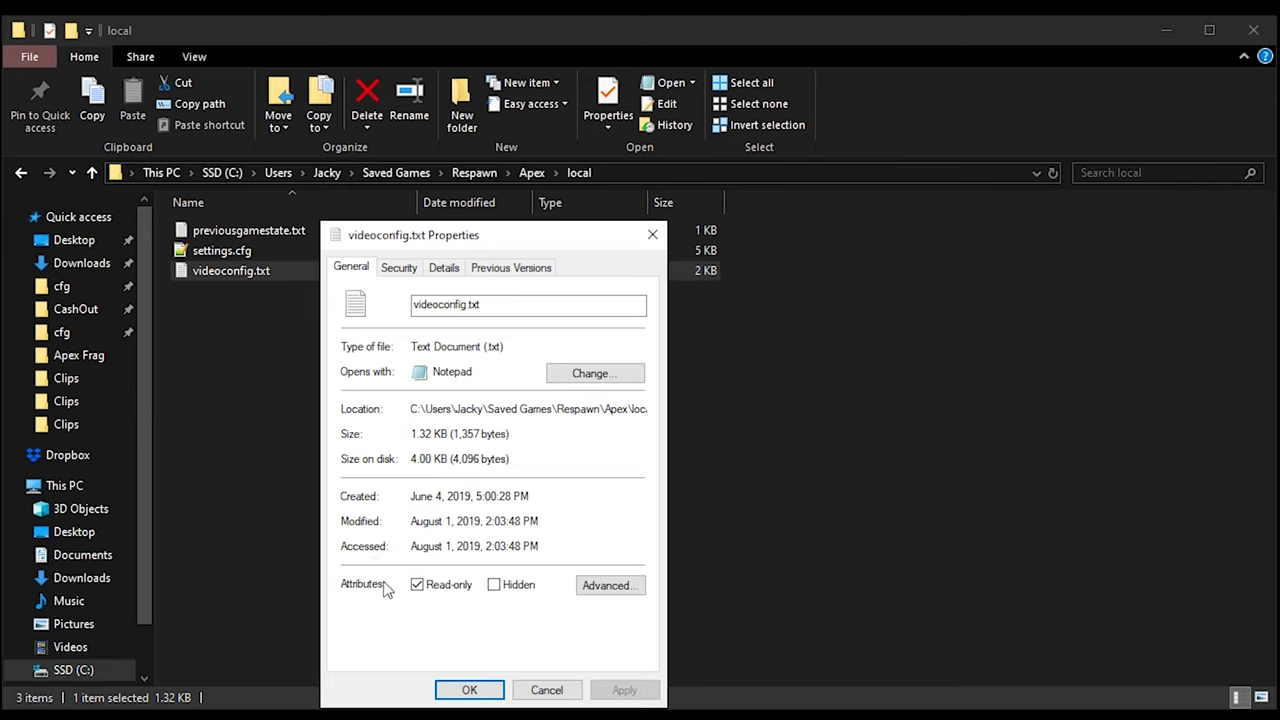
{"action": "left_click", "coordinate": [447, 697]}
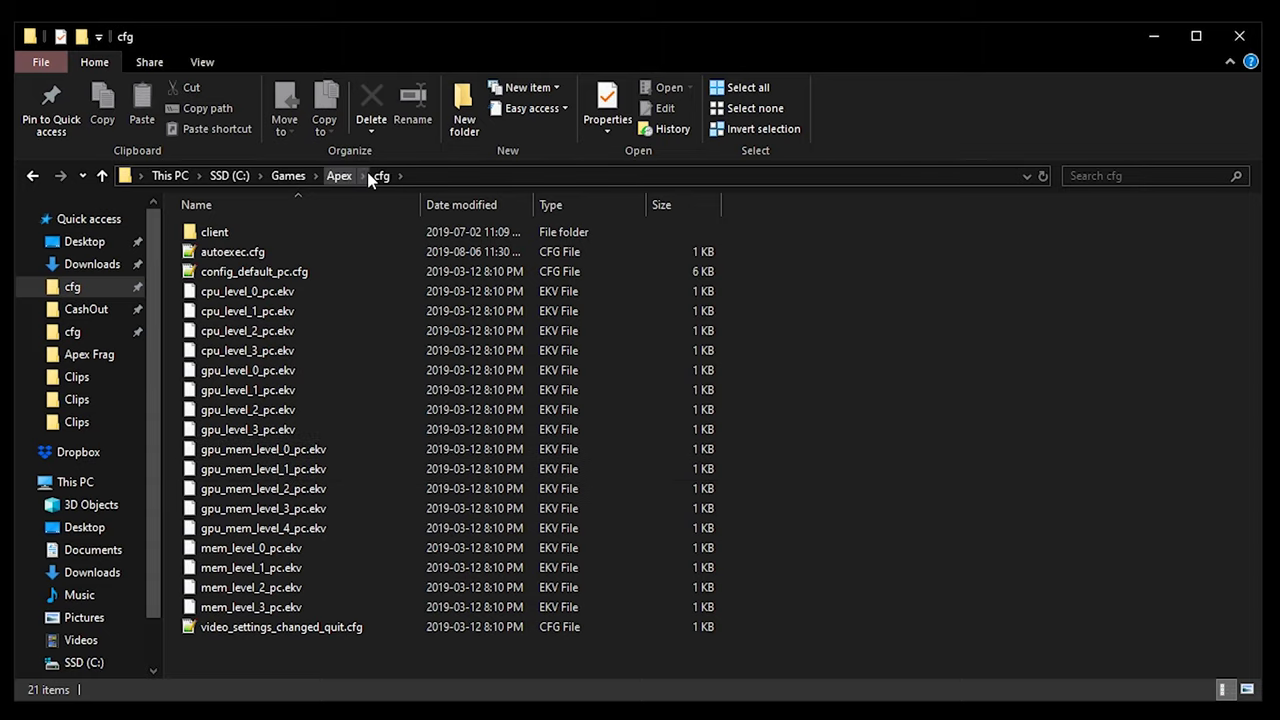
{"action": "left_click", "coordinate": [287, 176]}
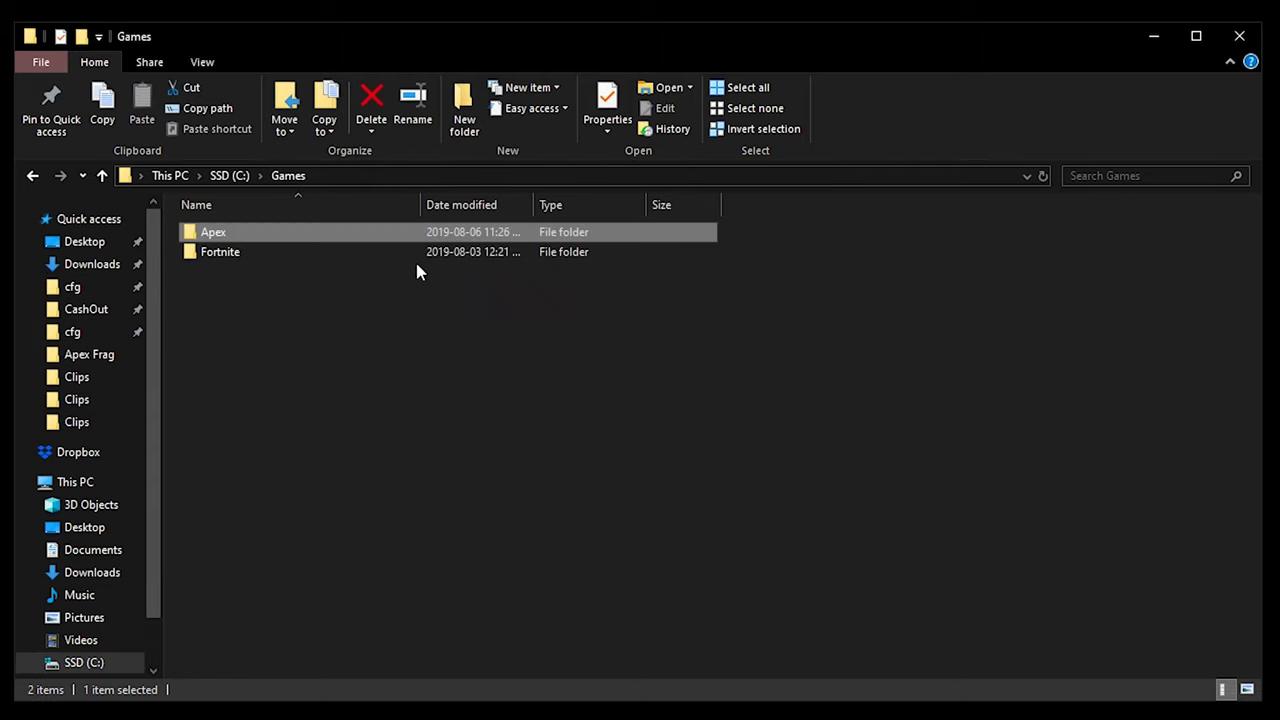
{"action": "double_click", "coordinate": [227, 235]}
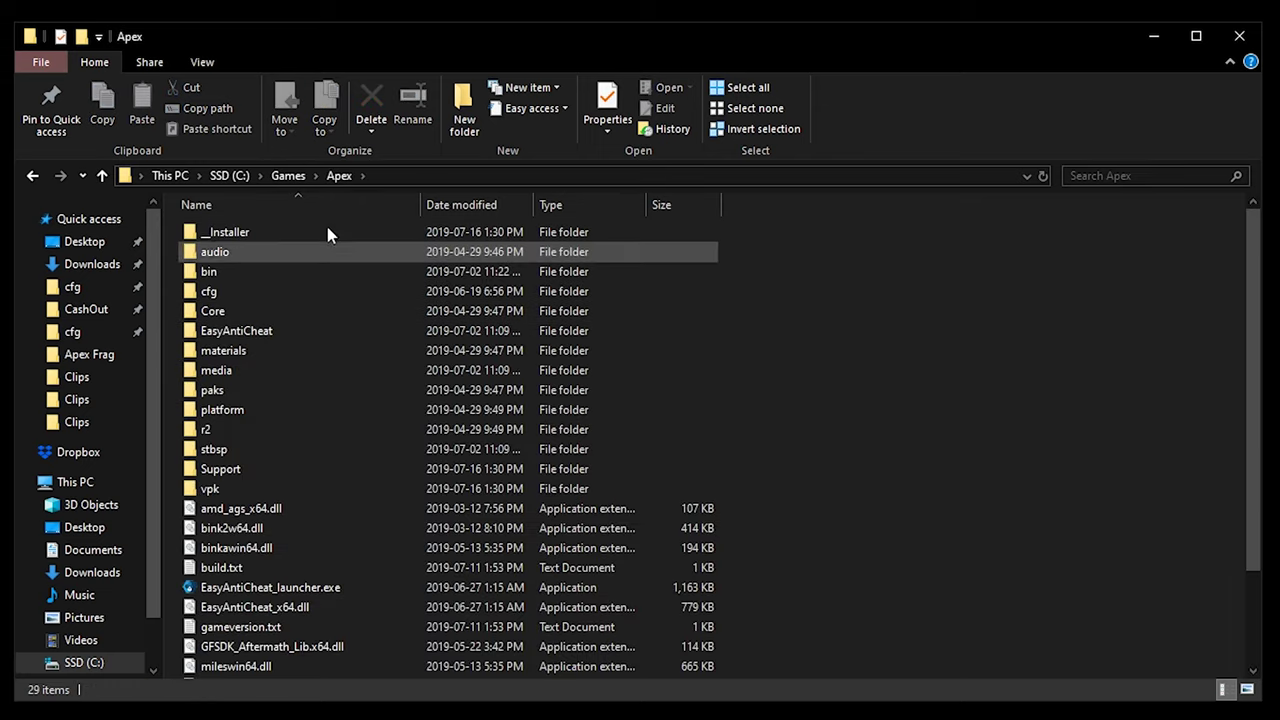
{"action": "scroll", "coordinate": [380, 470], "scroll_direction": "down", "scroll_amount": 1}
{"action": "scroll", "coordinate": [340, 430], "scroll_direction": "up", "scroll_amount": 1}
{"action": "double_click", "coordinate": [240, 296]}
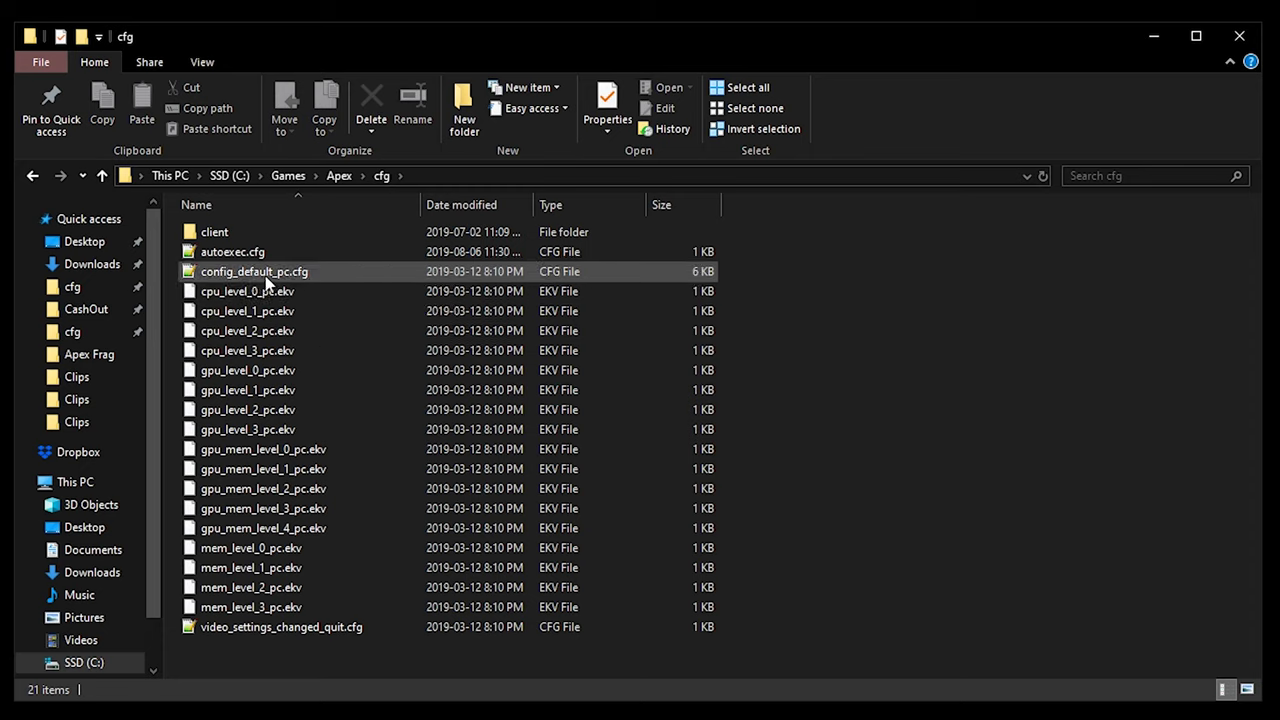
Duplicate config_default_pc.cfg with Ctrl+C/Ctrl+V and rename the copy autoexecc.cfg
{"action": "left_click", "coordinate": [290, 275]}
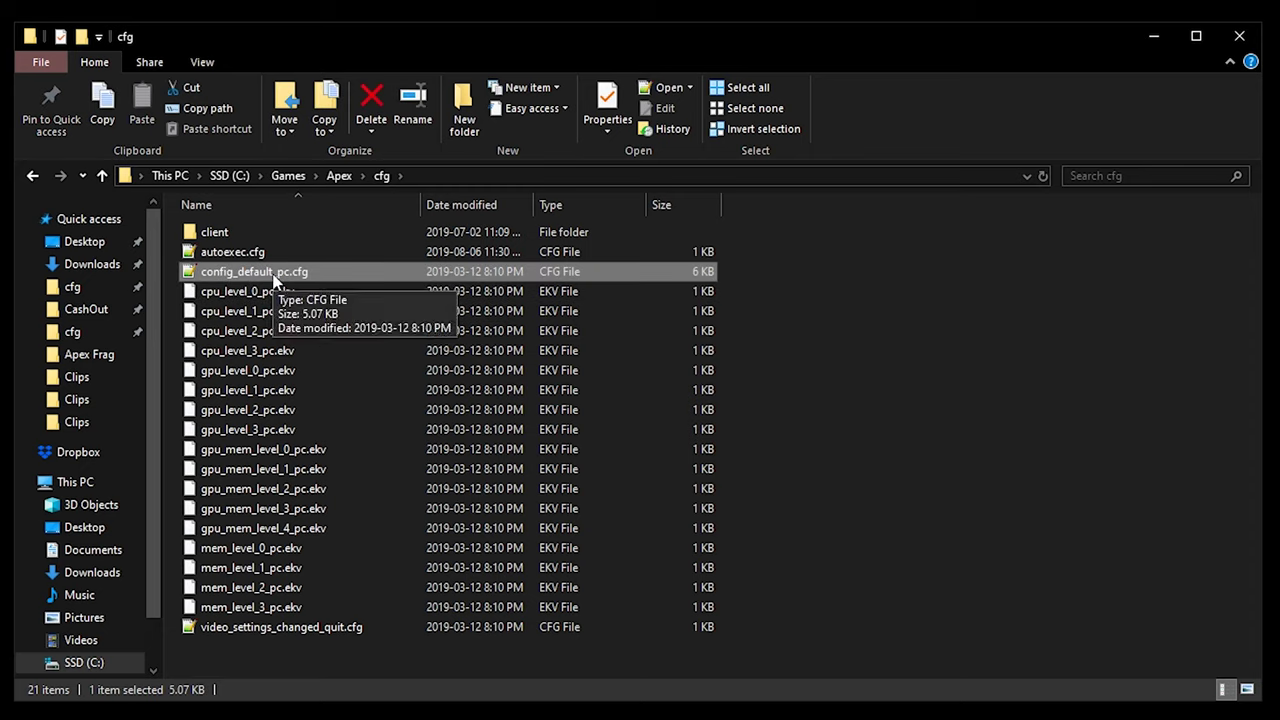
{"action": "key", "text": "ctrl+c"}
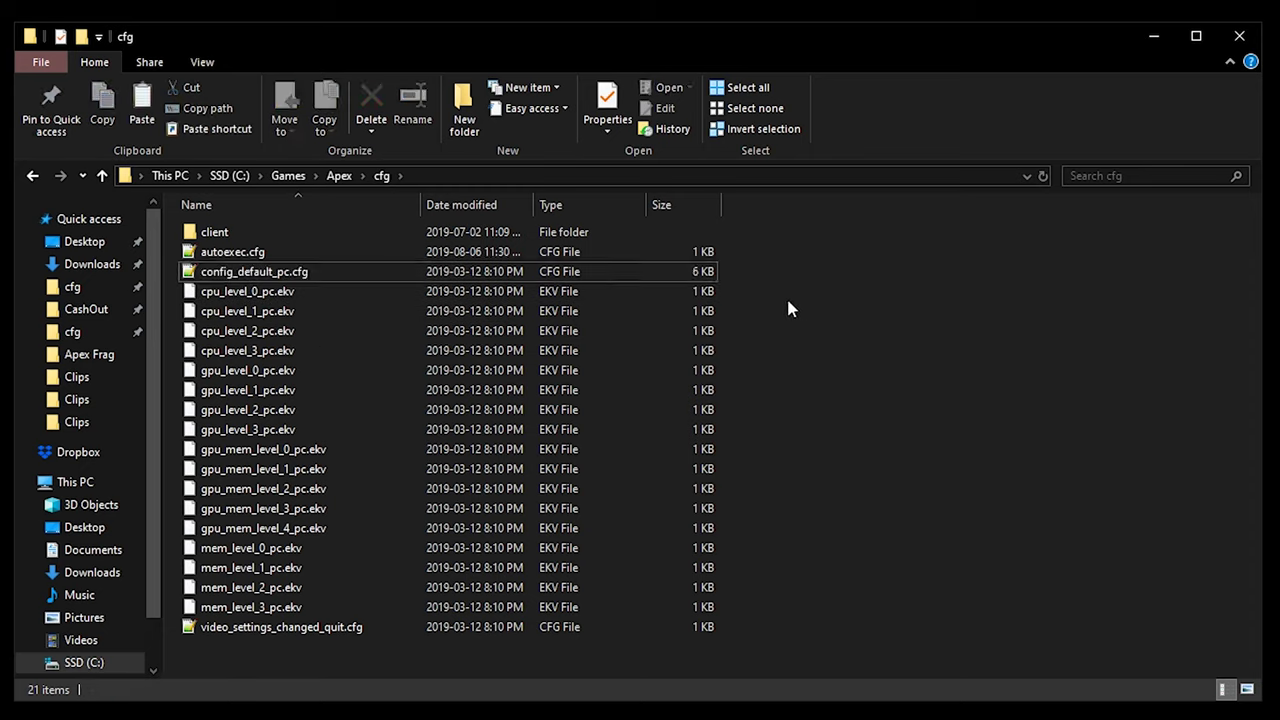
{"action": "key", "text": "ctrl+v"}
{"action": "key", "text": "F2"}
{"action": "type", "text": "autoexecc"}
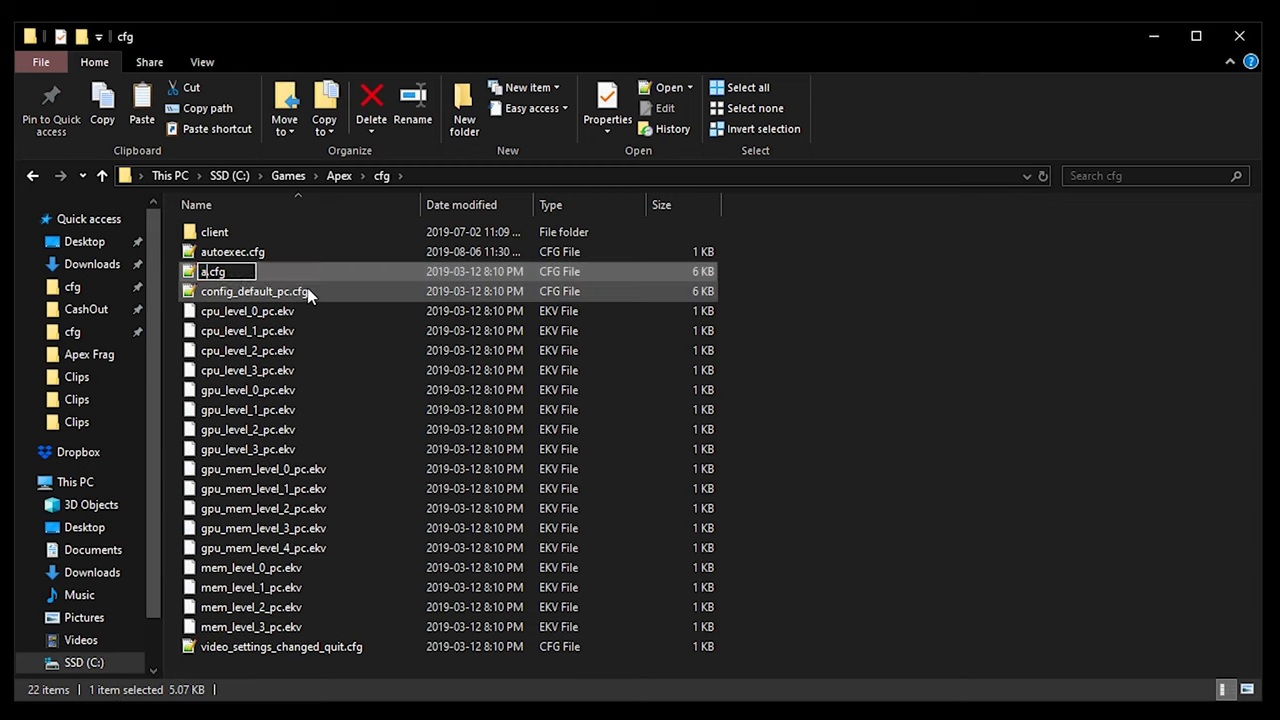
{"action": "key", "text": "Return"}
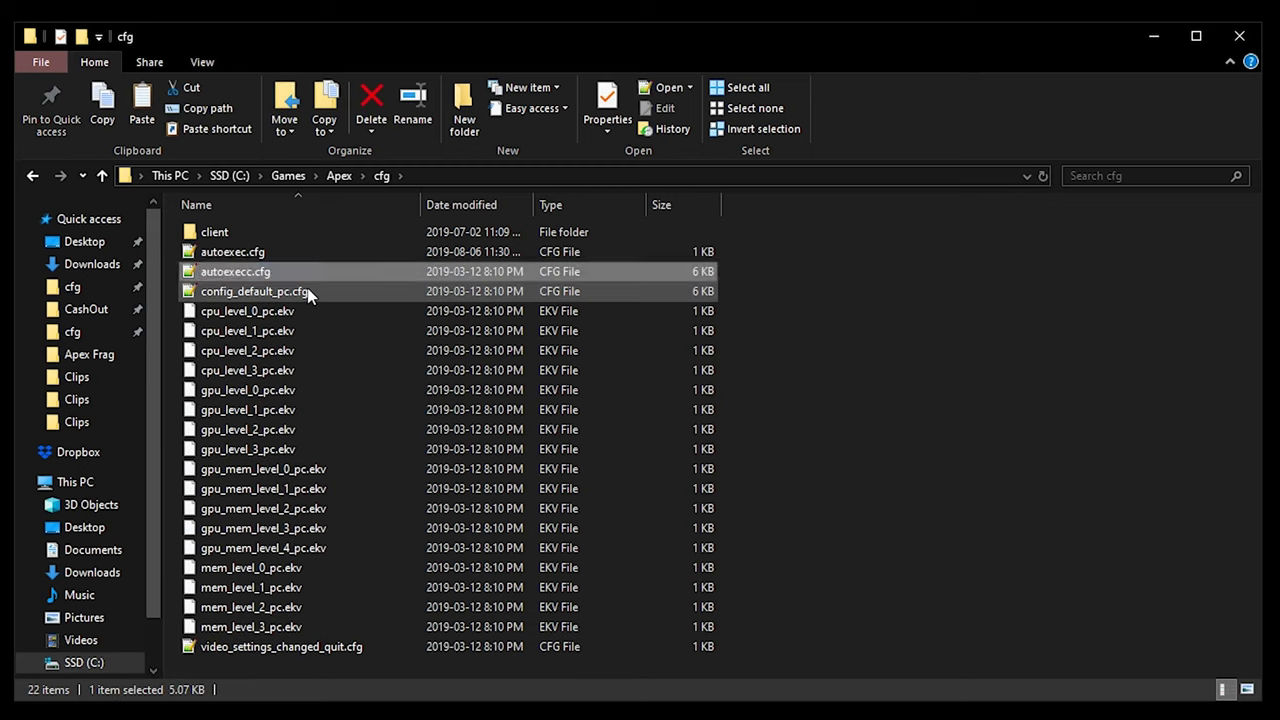
Open autoexecc.cfg in Notepad++, select all its bind lines and delete them
{"action": "double_click", "coordinate": [298, 274]}
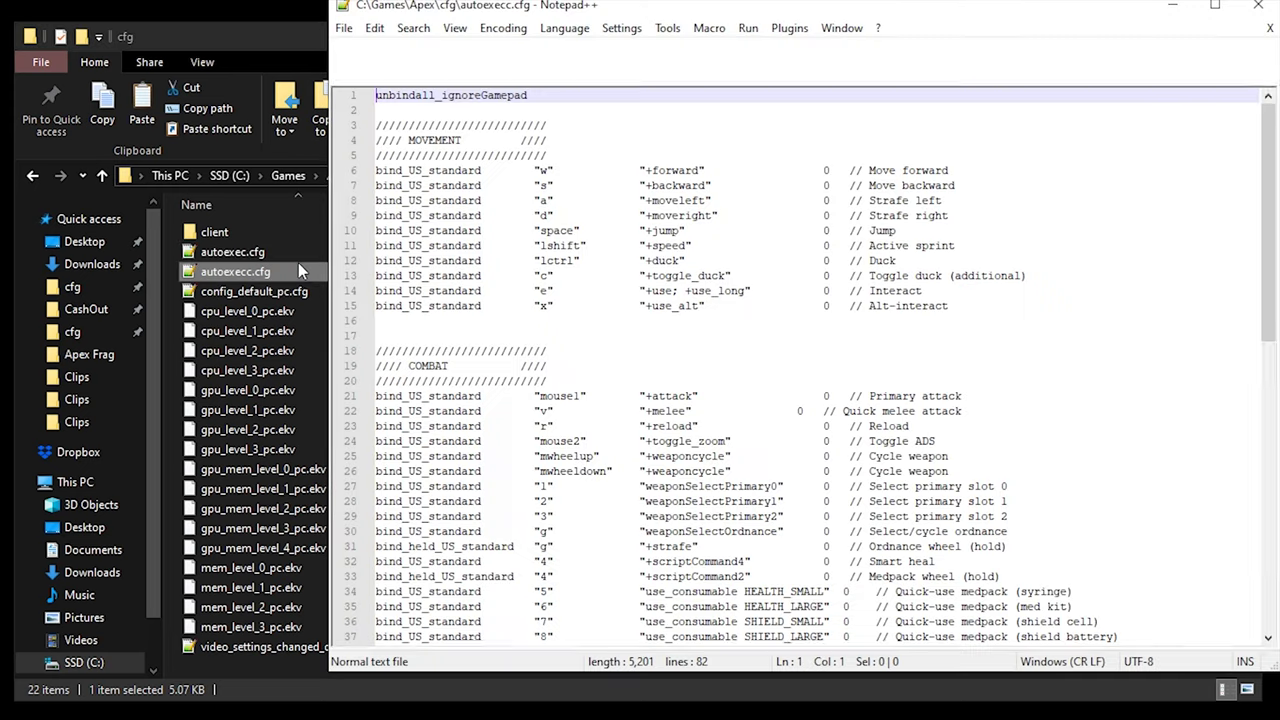
{"action": "left_click", "coordinate": [500, 275]}
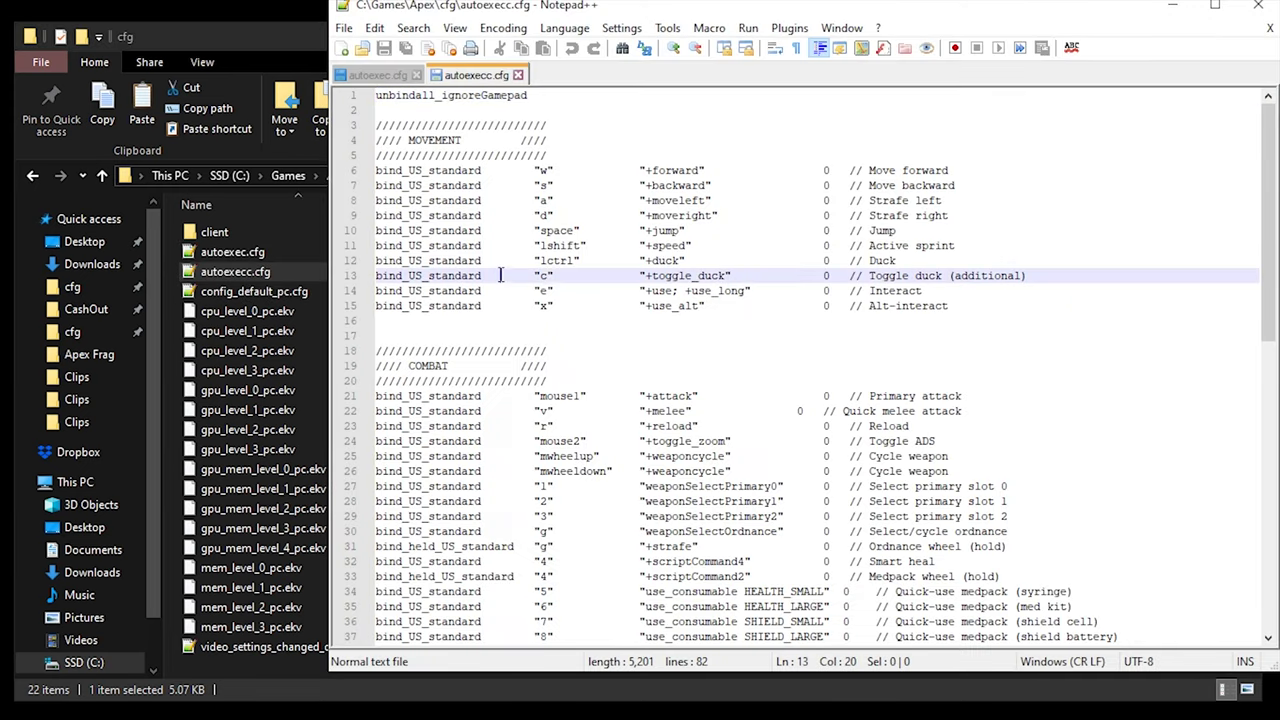
{"action": "key", "text": "ctrl+a"}
{"action": "scroll", "coordinate": [840, 293], "scroll_direction": "down", "scroll_amount": 13}
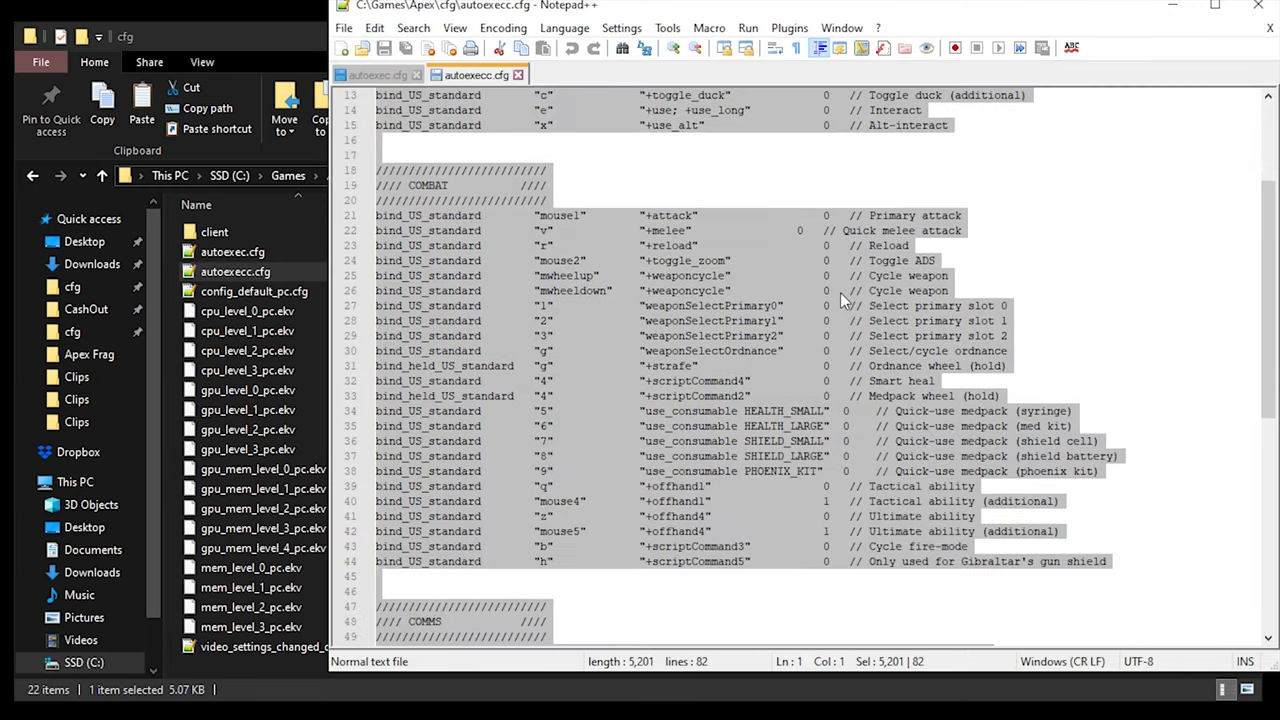
{"action": "scroll", "coordinate": [843, 289], "scroll_direction": "up", "scroll_amount": 13}
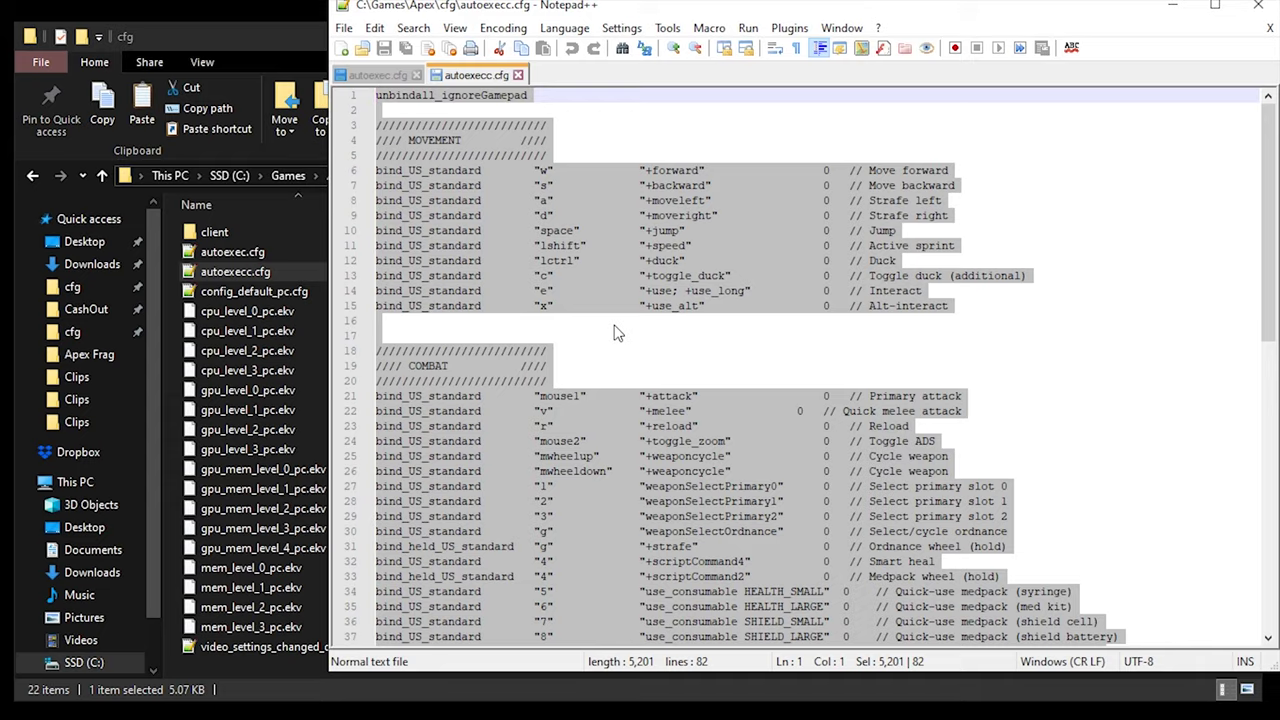
{"action": "key", "text": "Delete"}
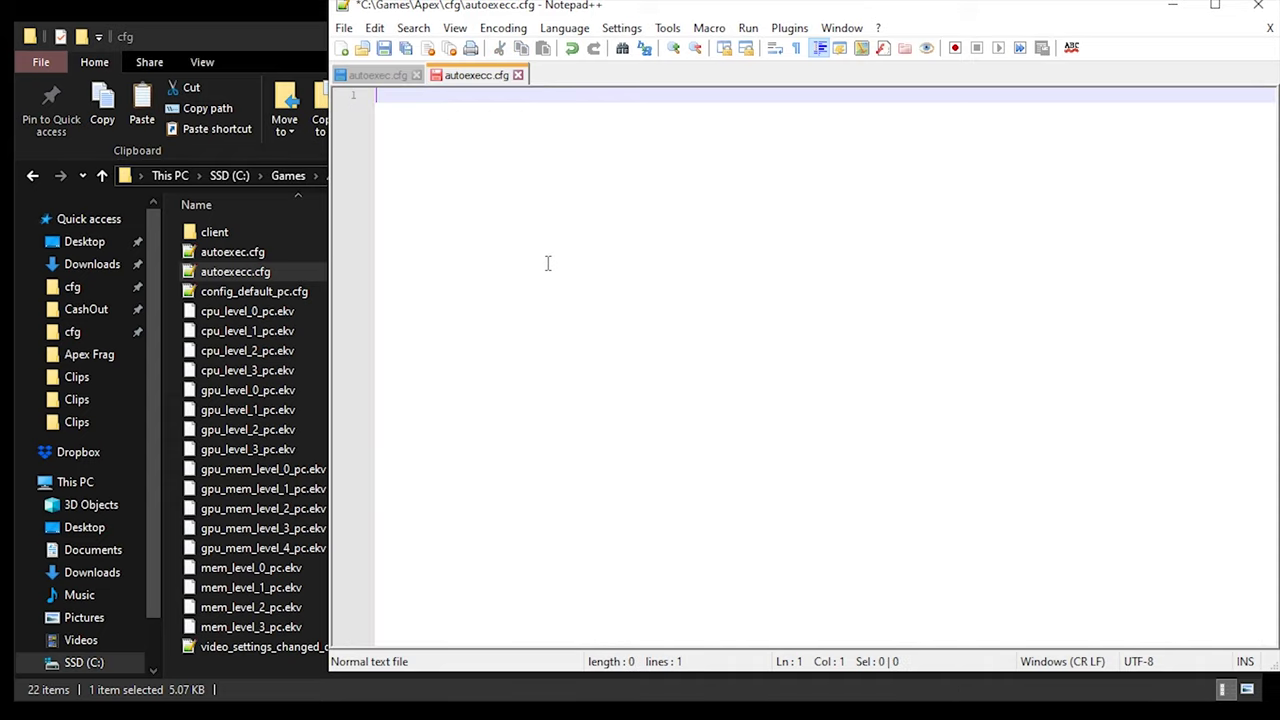